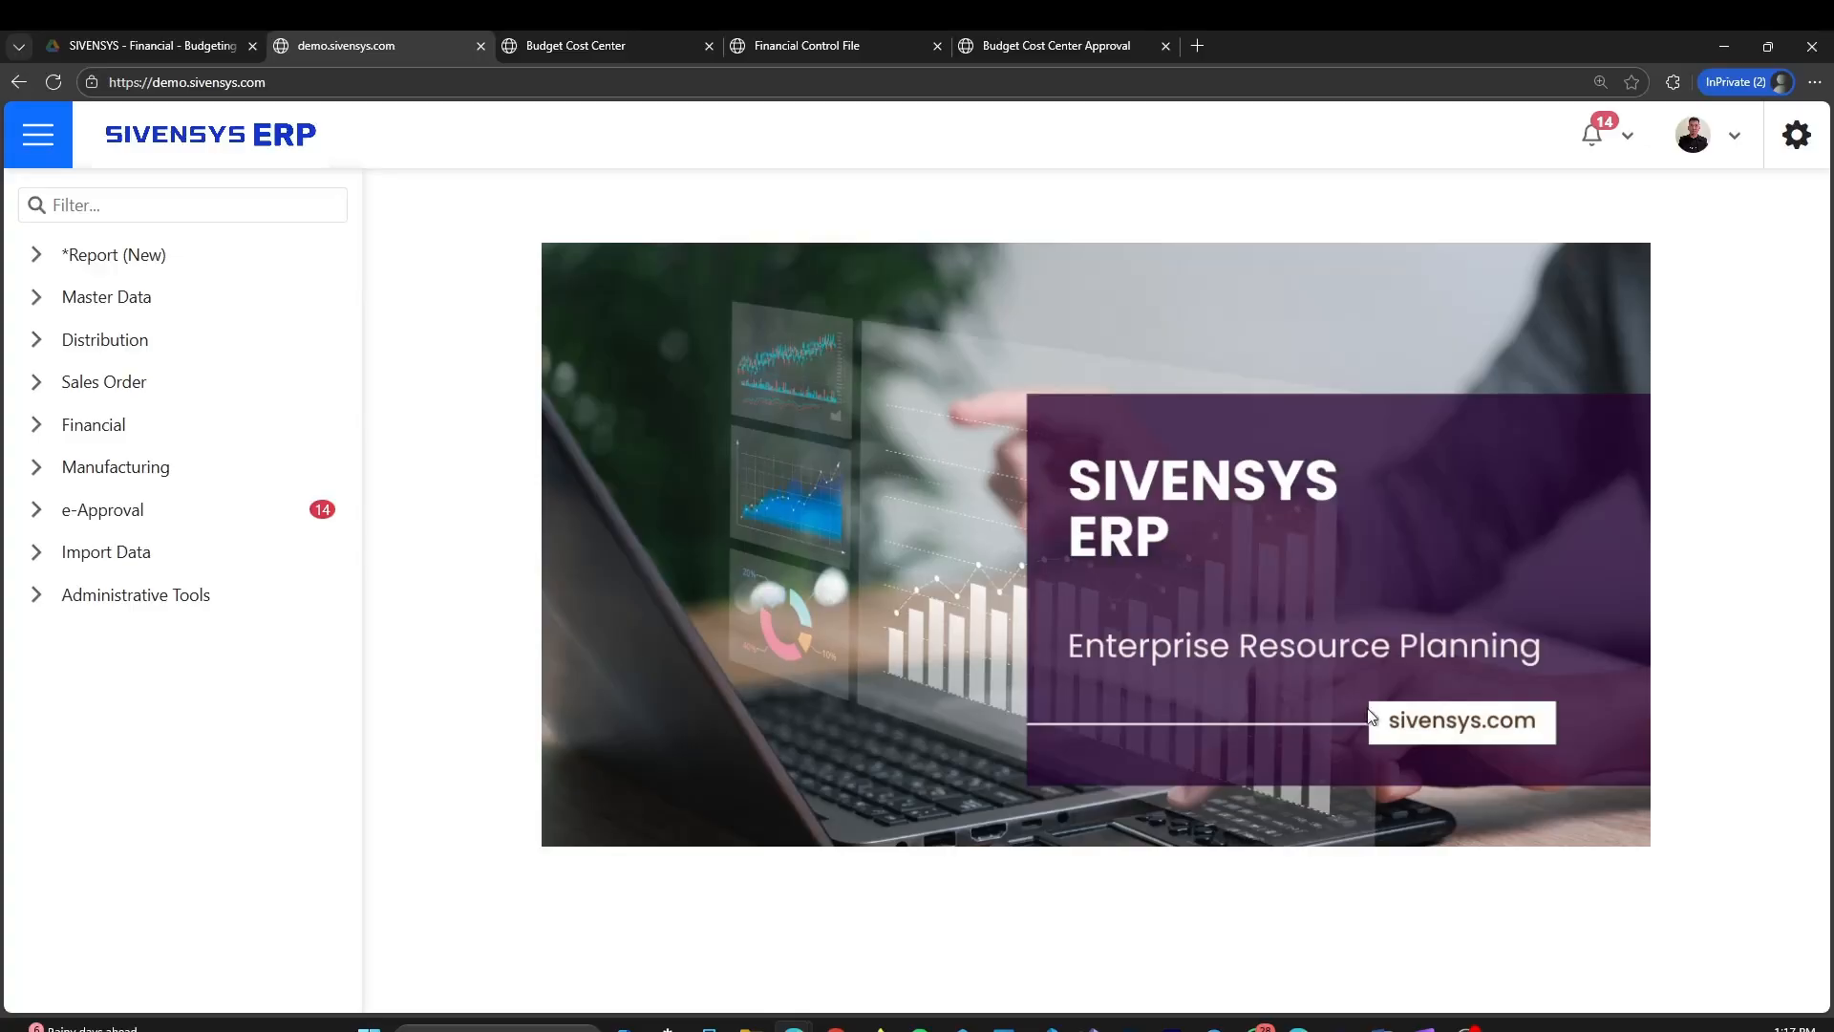
# Open the Budget Create page from the Budgeting section of Financial
pyautogui.click(37, 427)
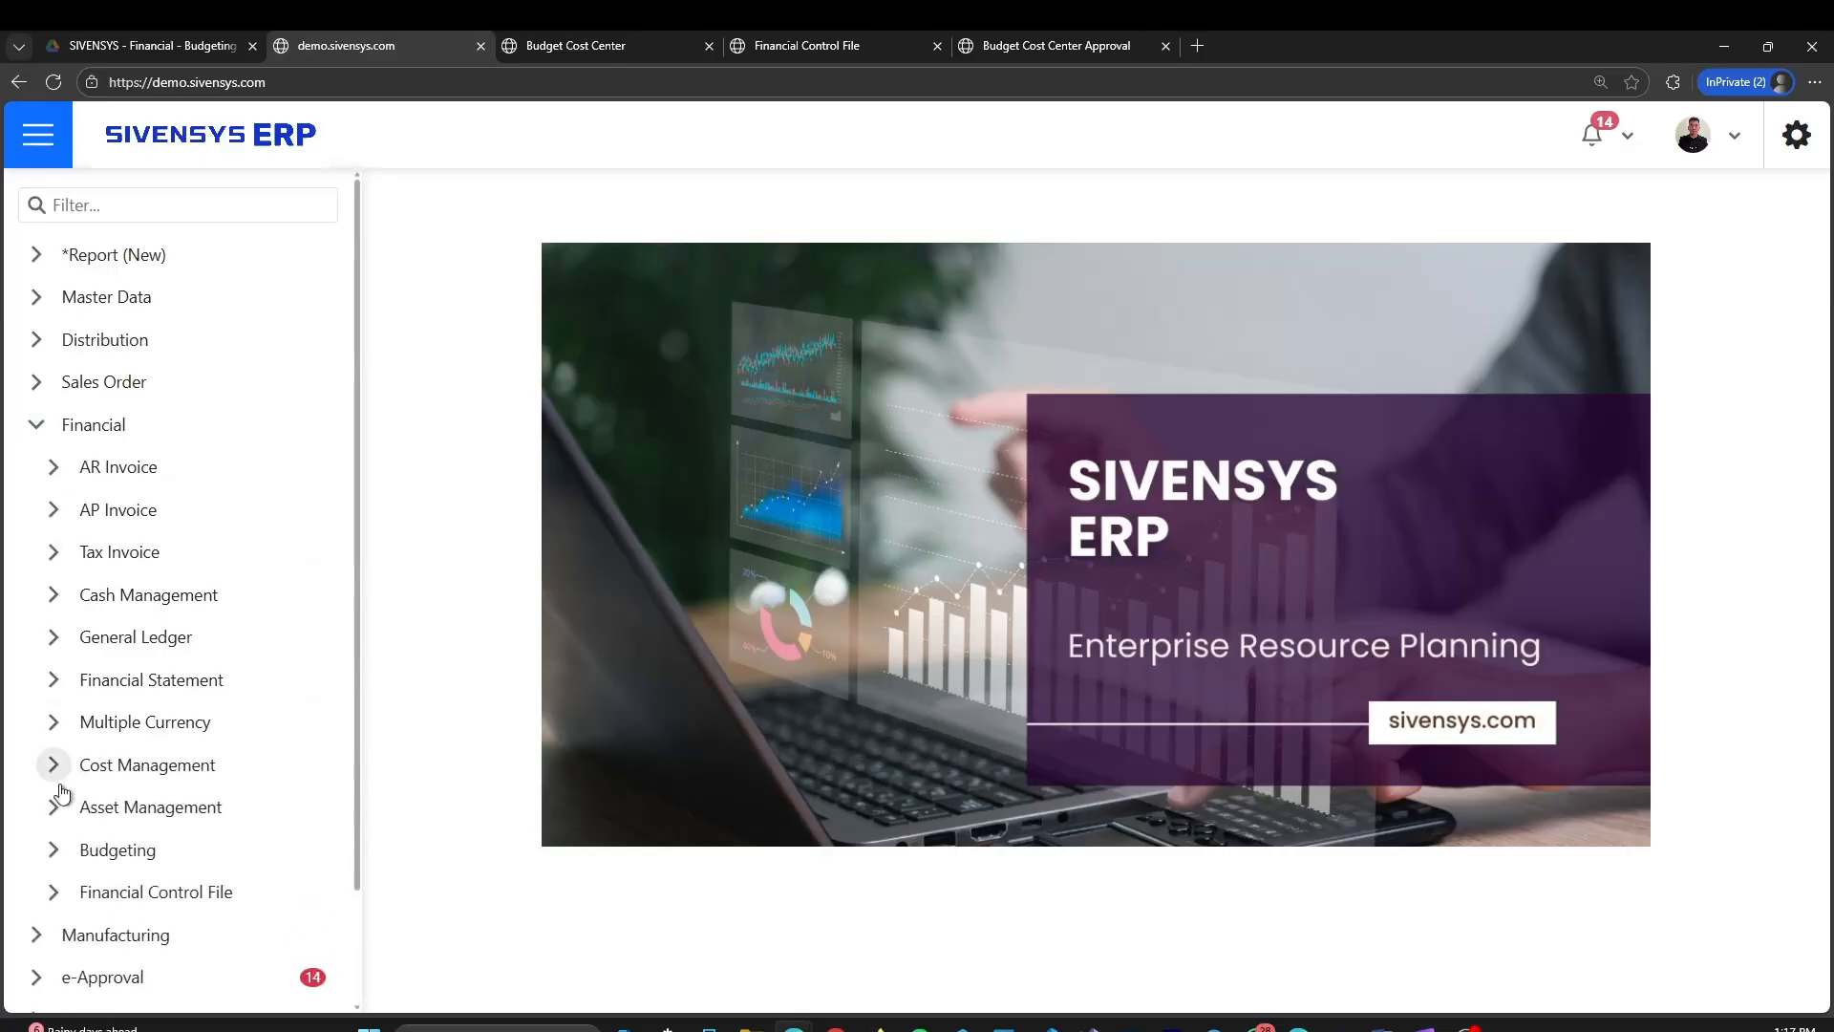
pyautogui.click(54, 850)
pyautogui.scroll(-5, 123, 840)
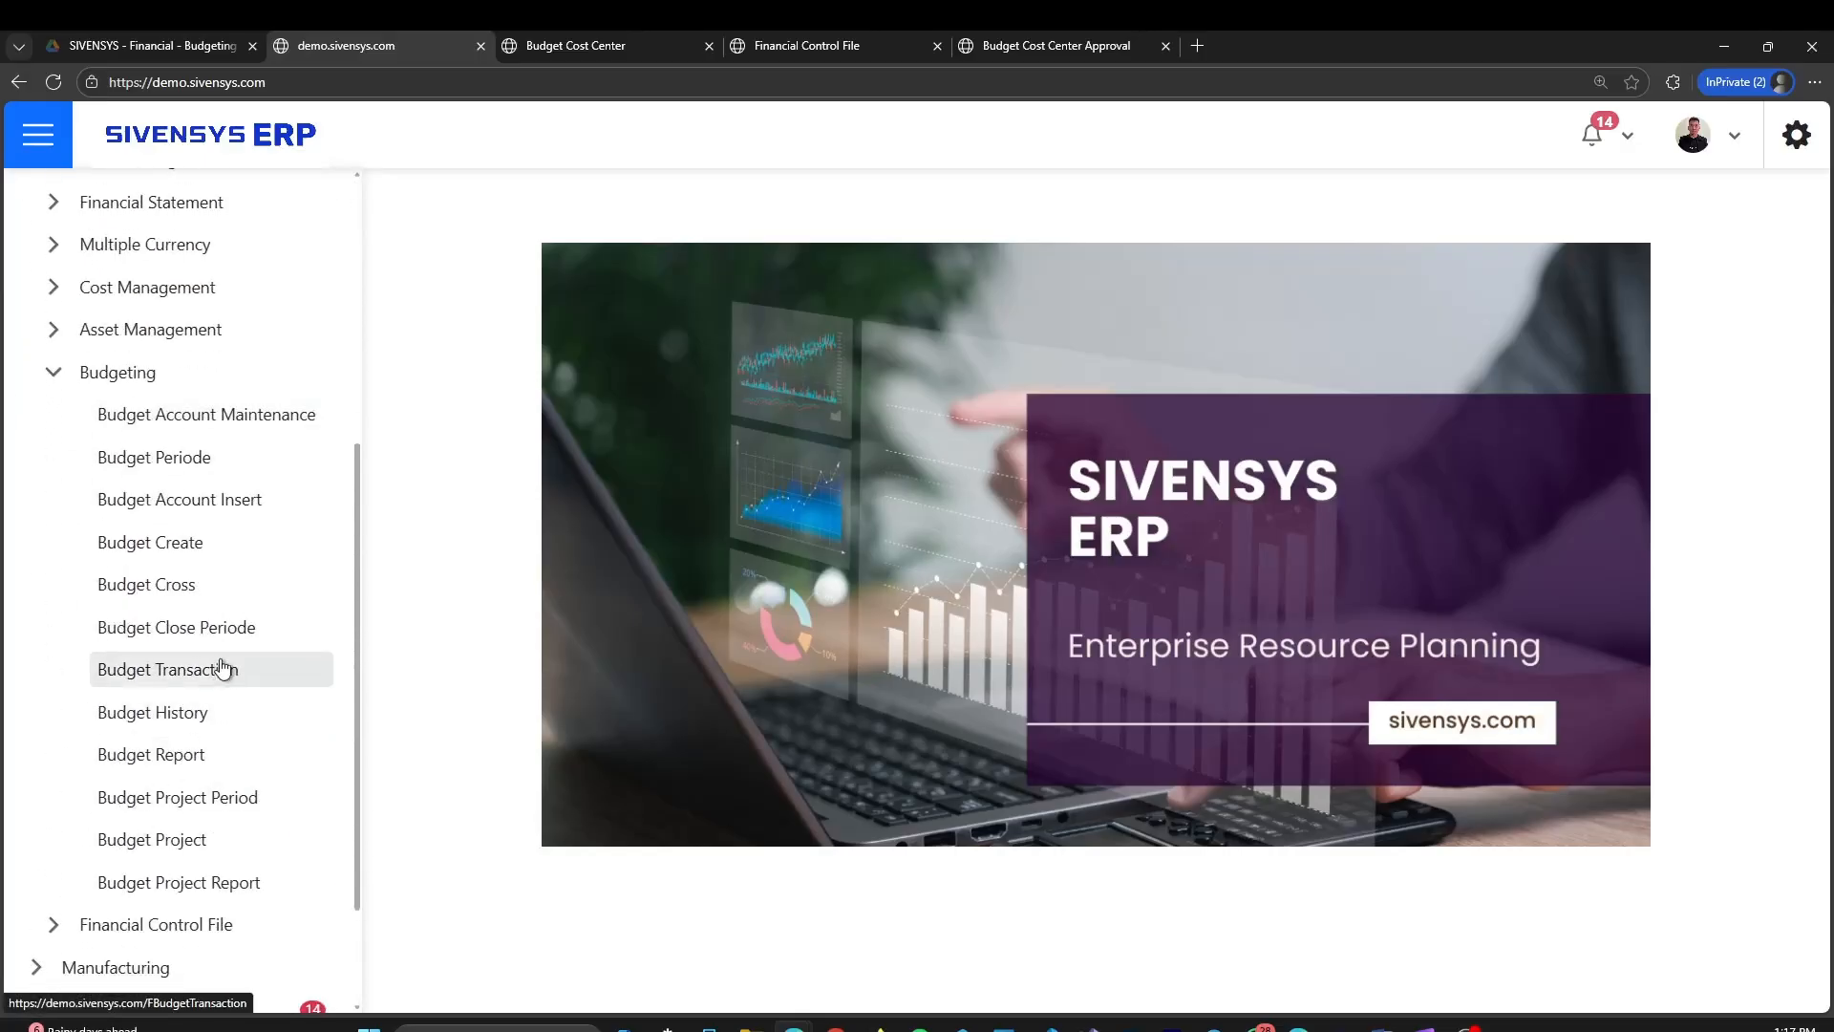
pyautogui.click(229, 555)
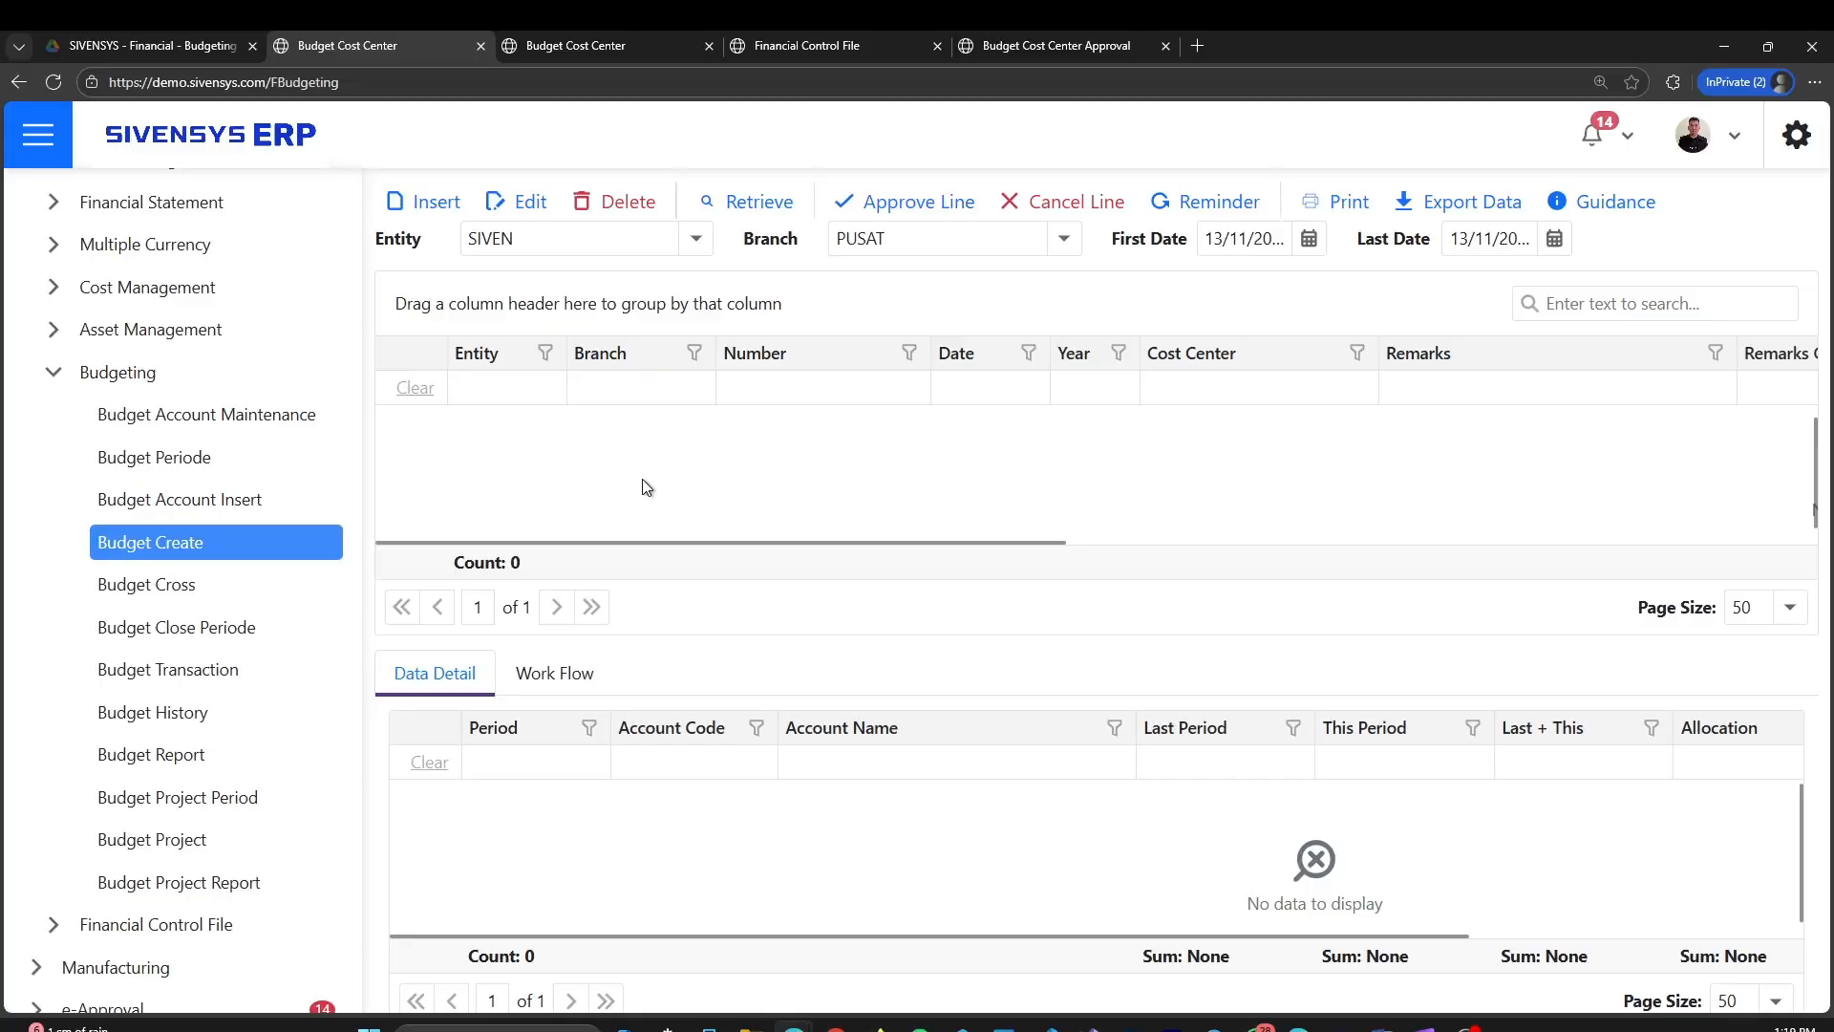
# Edit the budget settings in the Financial Control File, leaving Workflow Budget Create enabled, and save them
pyautogui.click(794, 42)
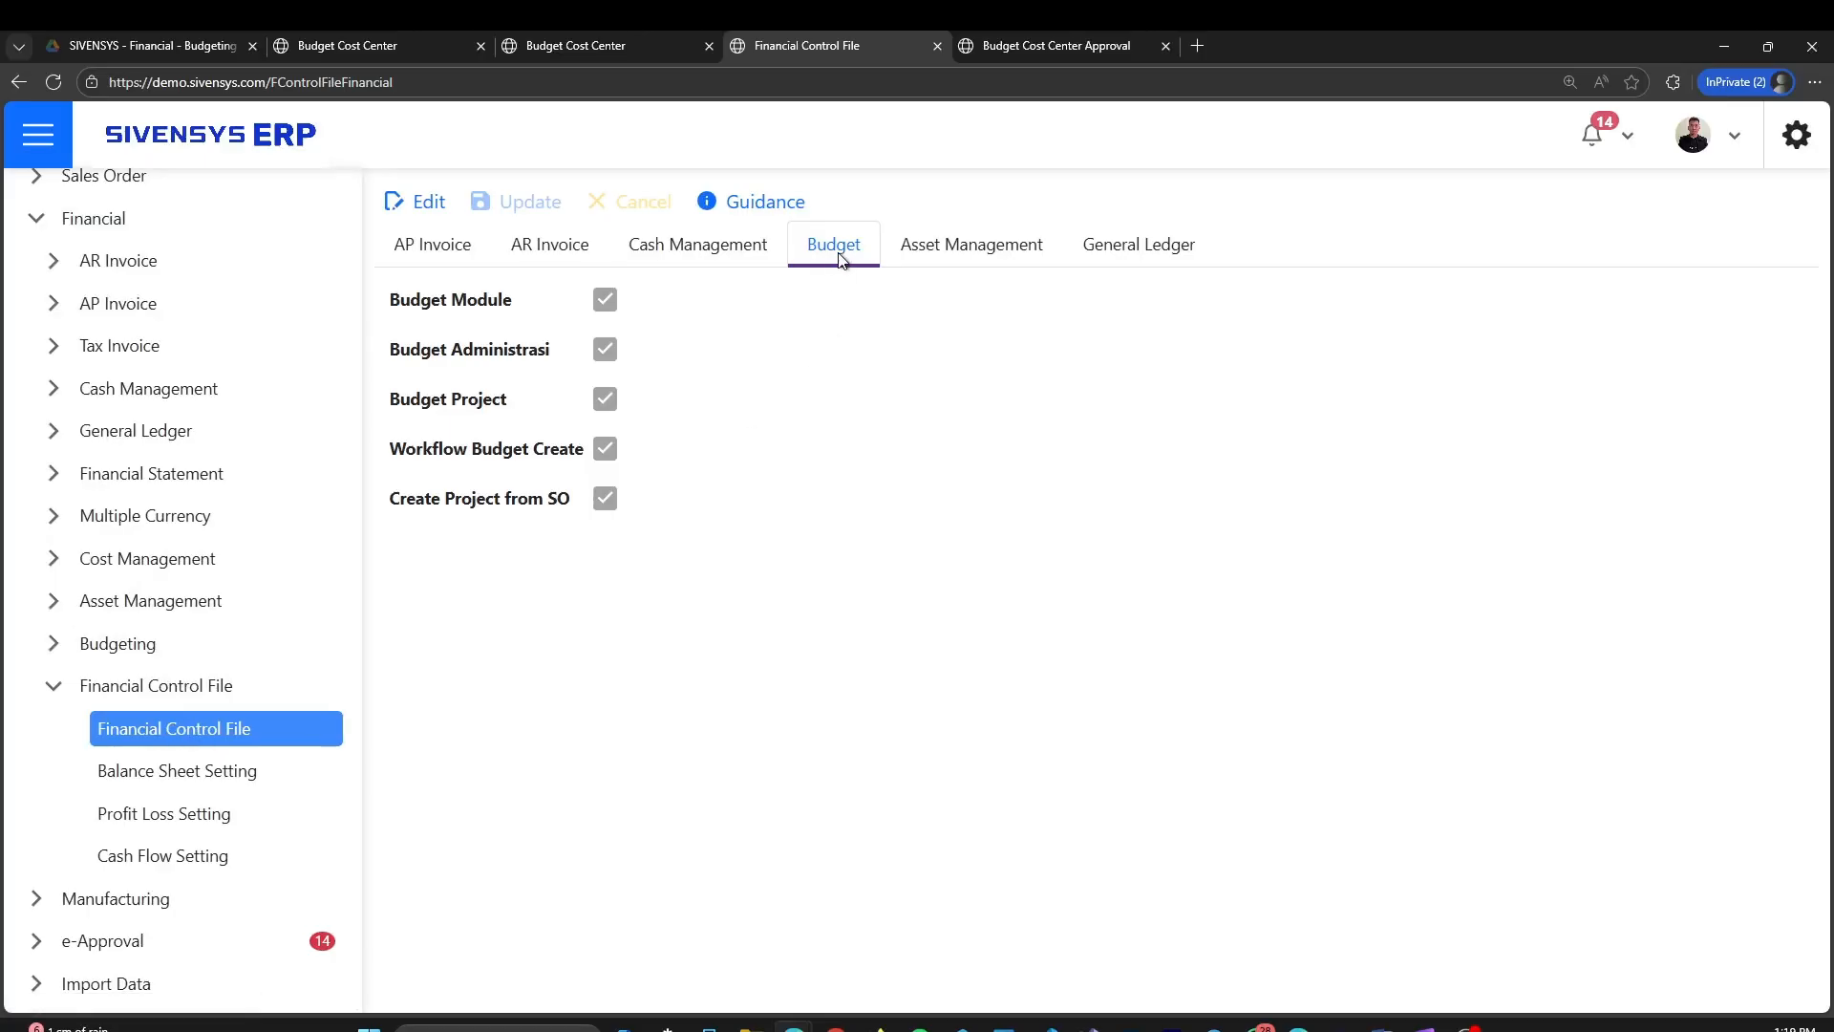
pyautogui.click(441, 209)
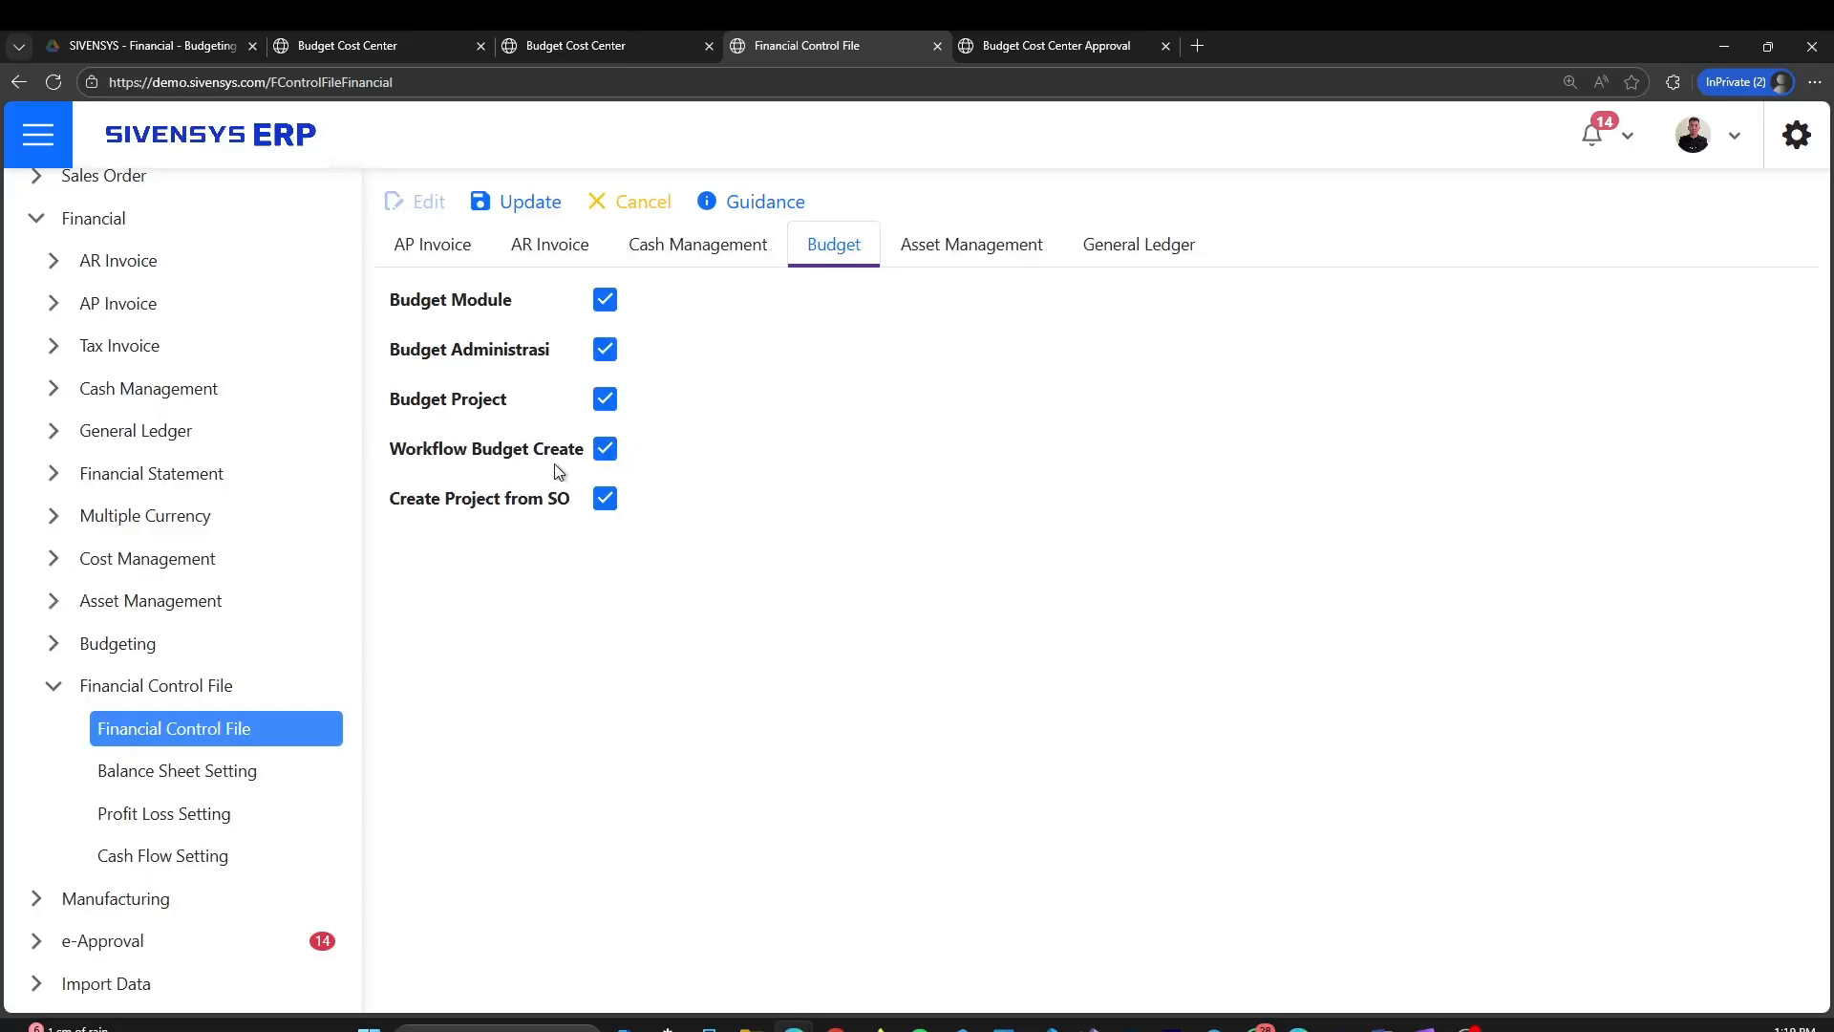
pyautogui.click(607, 449)
pyautogui.click(605, 449)
pyautogui.click(520, 206)
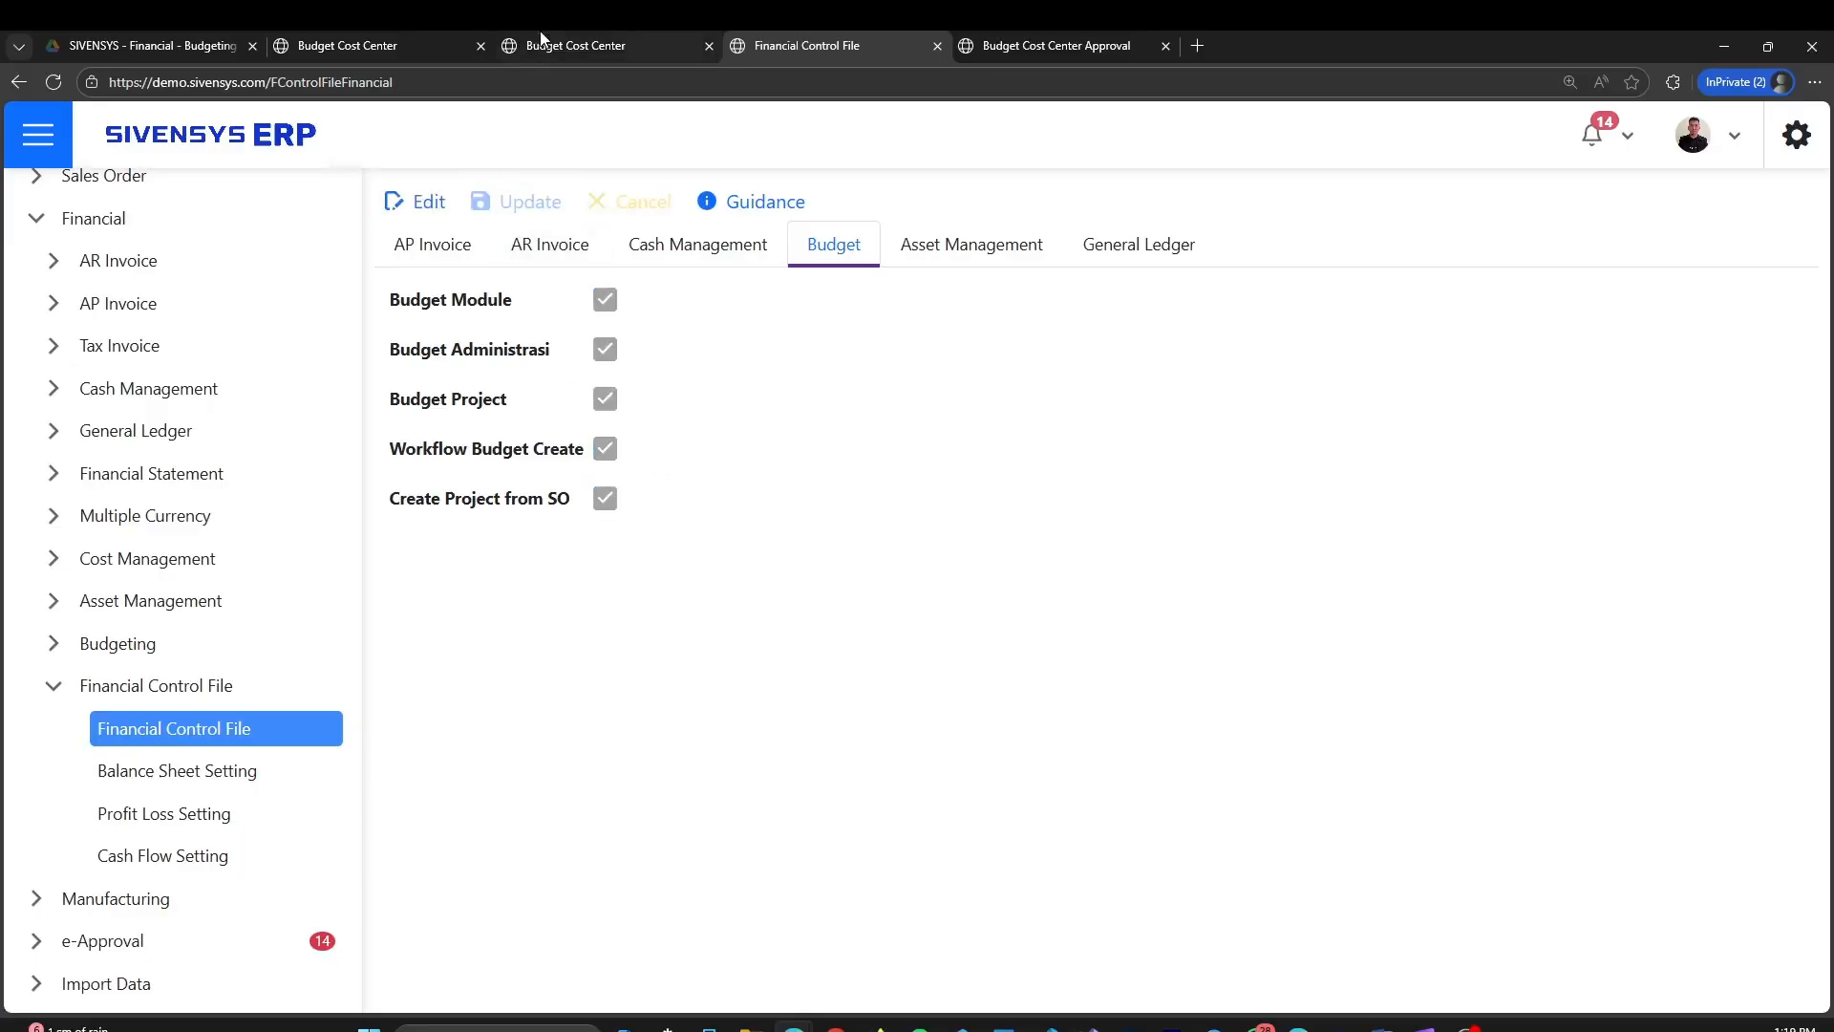
# Return to the budget cost center list, insert a new budget, and bring up the prefilled WAREHOUSE budget form
pyautogui.click(392, 40)
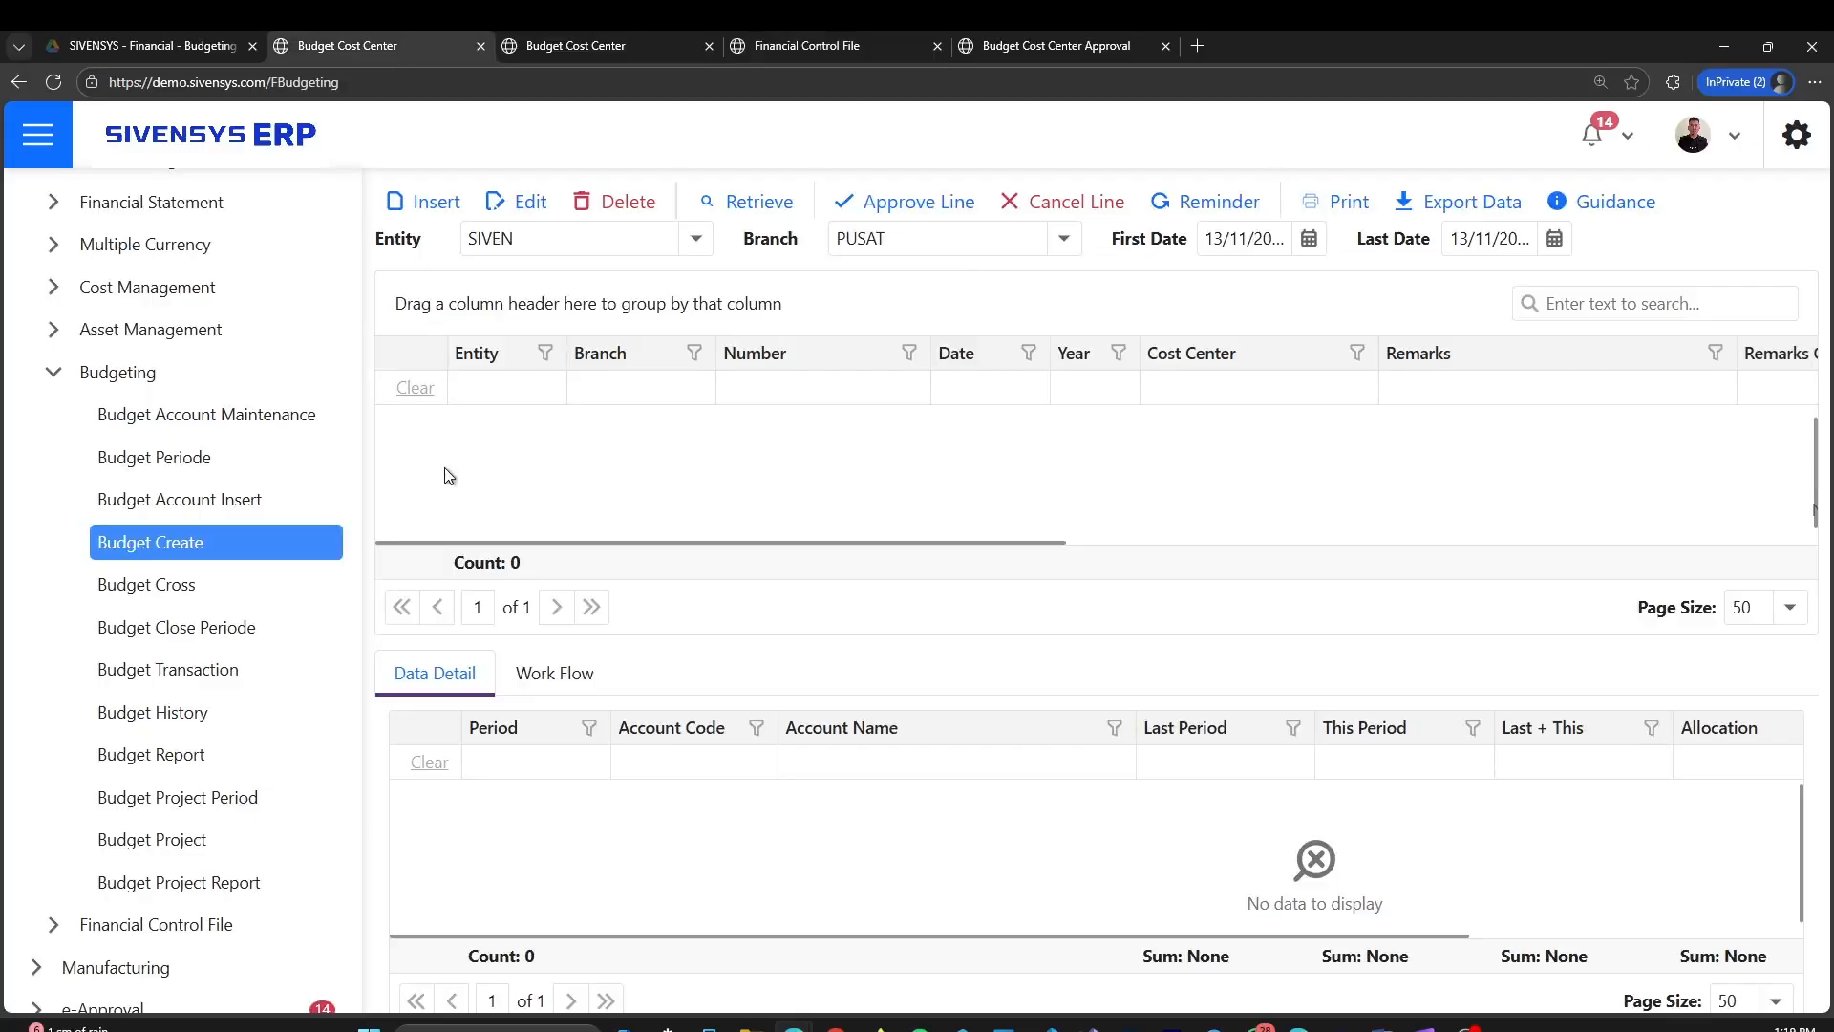
pyautogui.click(427, 213)
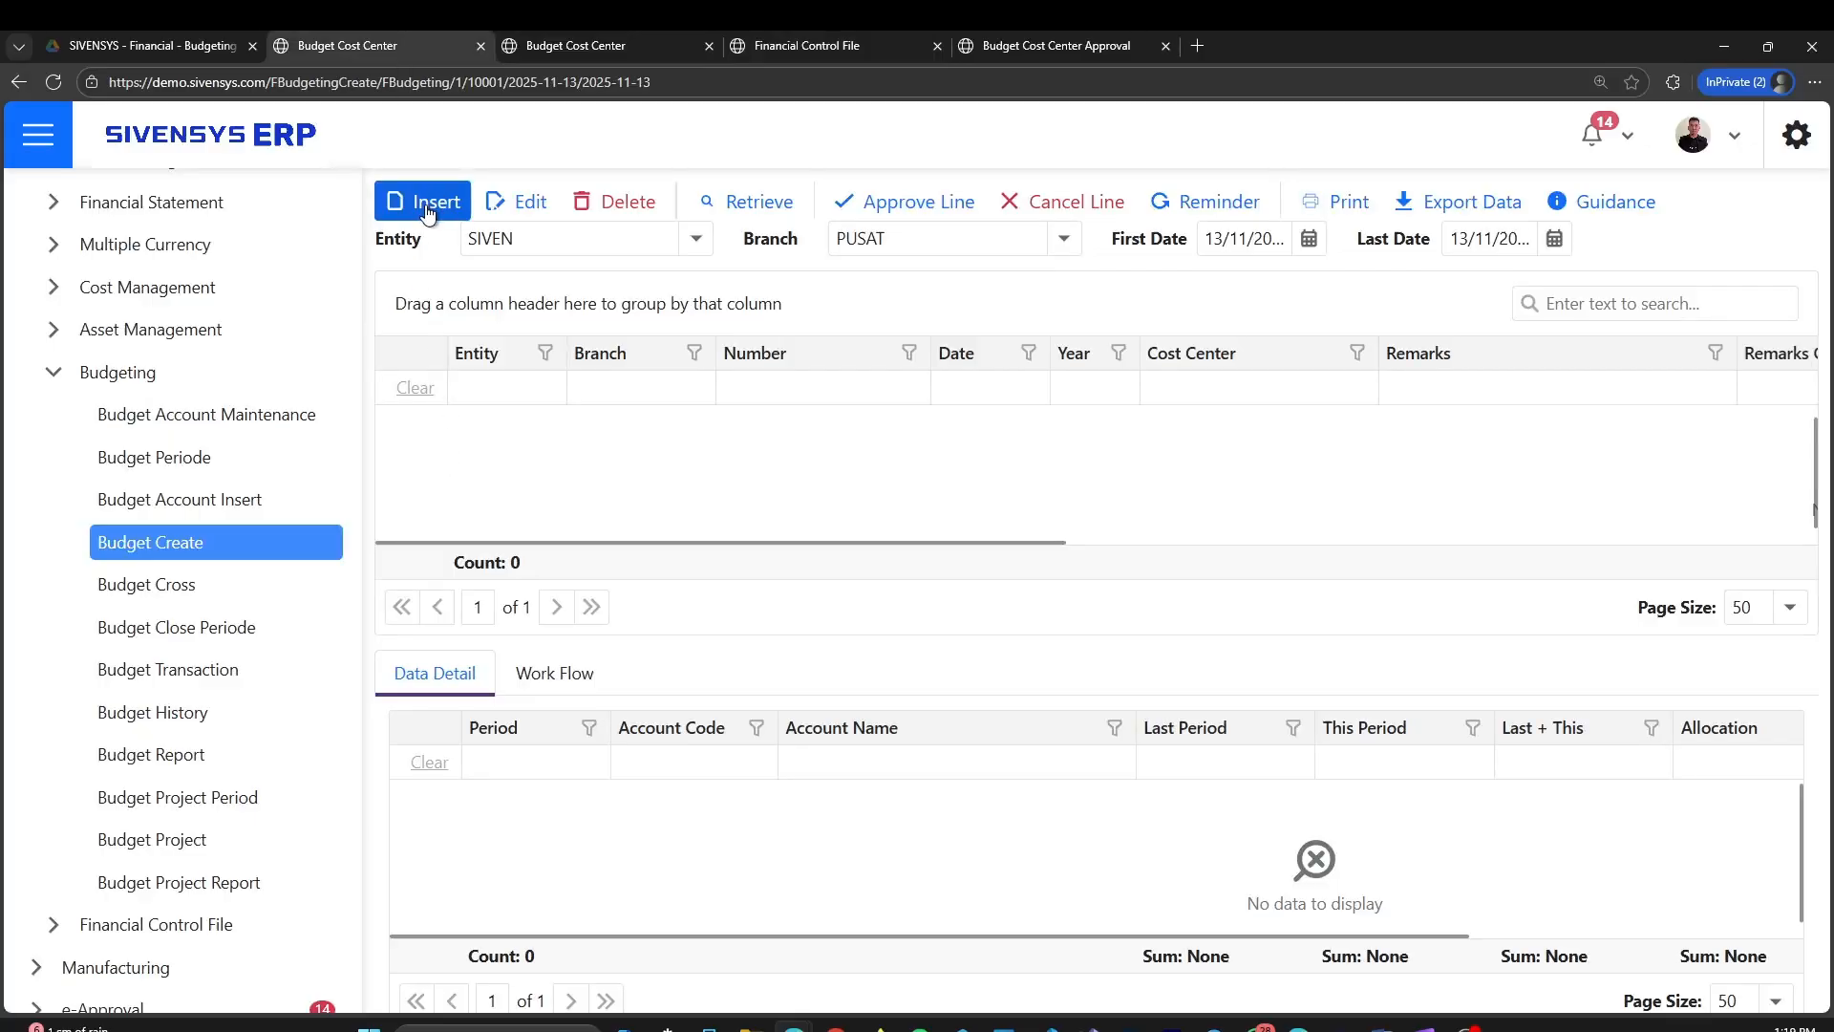
pyautogui.click(527, 39)
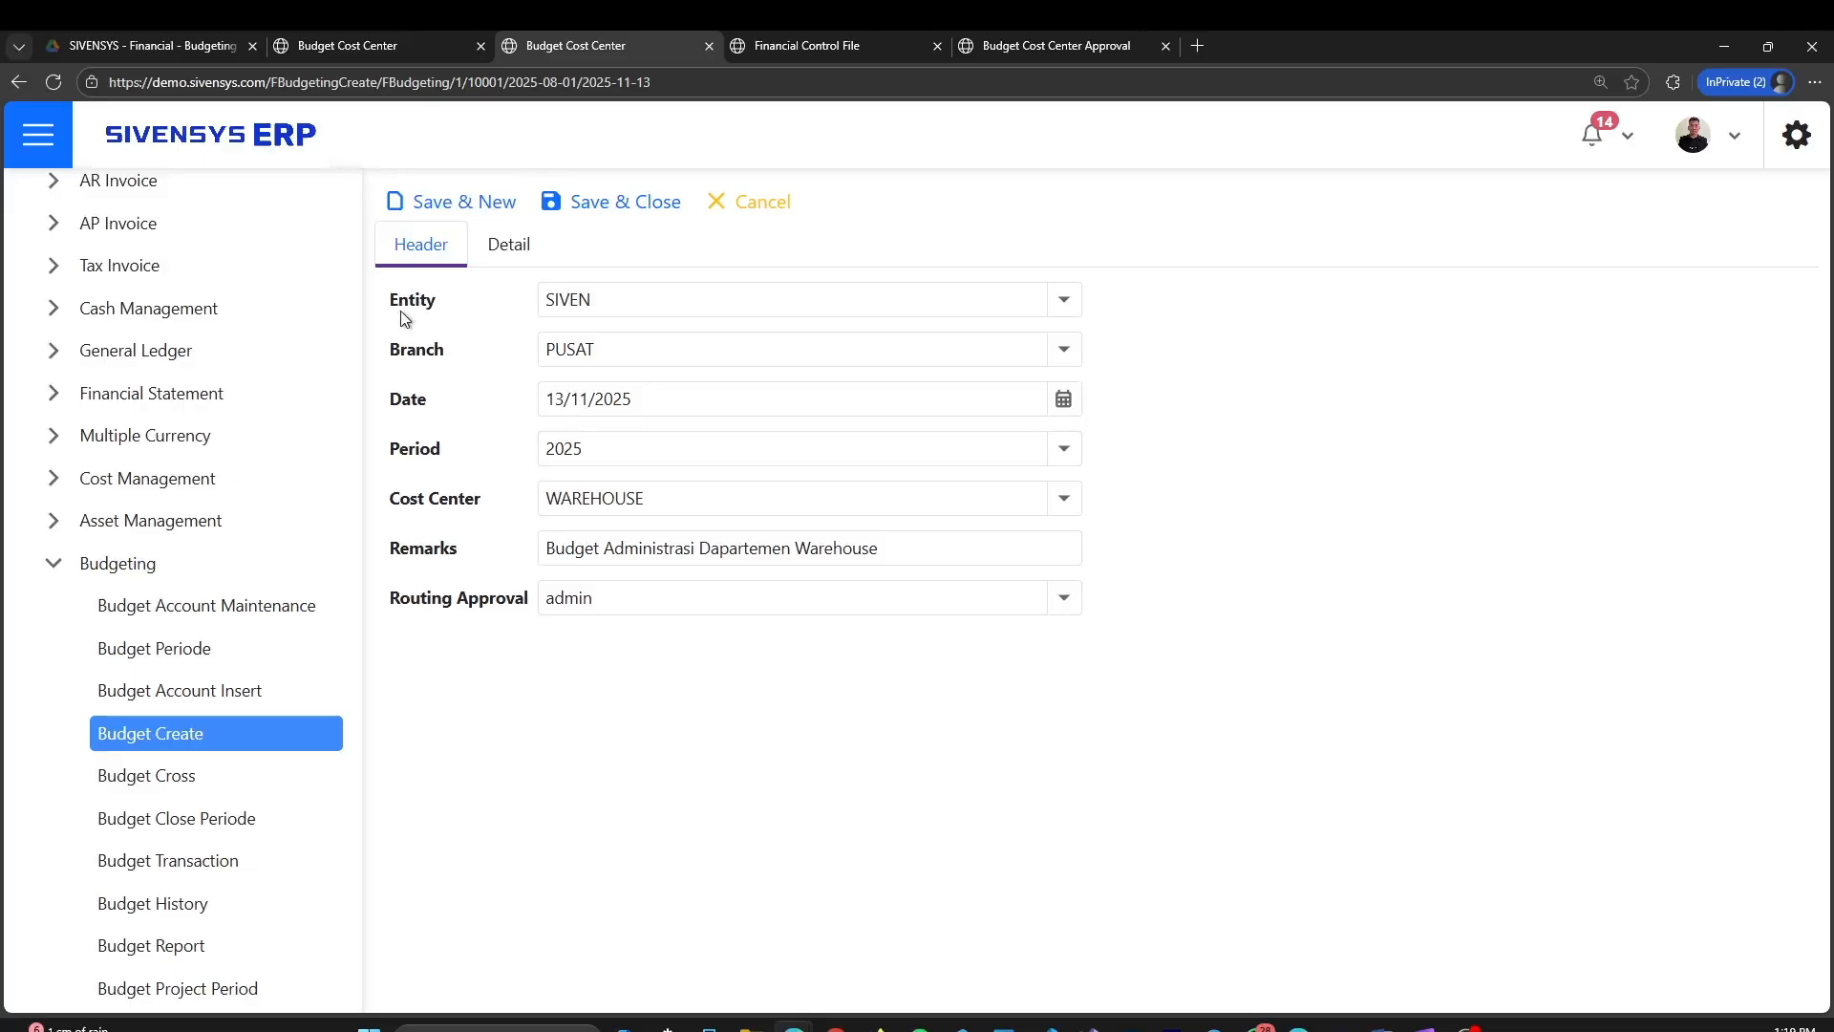
# Examine the available choices for entity, branch, period, cost center and routing approval in the WAREHOUSE budget header
pyautogui.click(1070, 302)
pyautogui.click(880, 332)
pyautogui.click(1064, 351)
pyautogui.click(1208, 365)
pyautogui.click(1049, 448)
pyautogui.click(806, 506)
pyautogui.click(1060, 497)
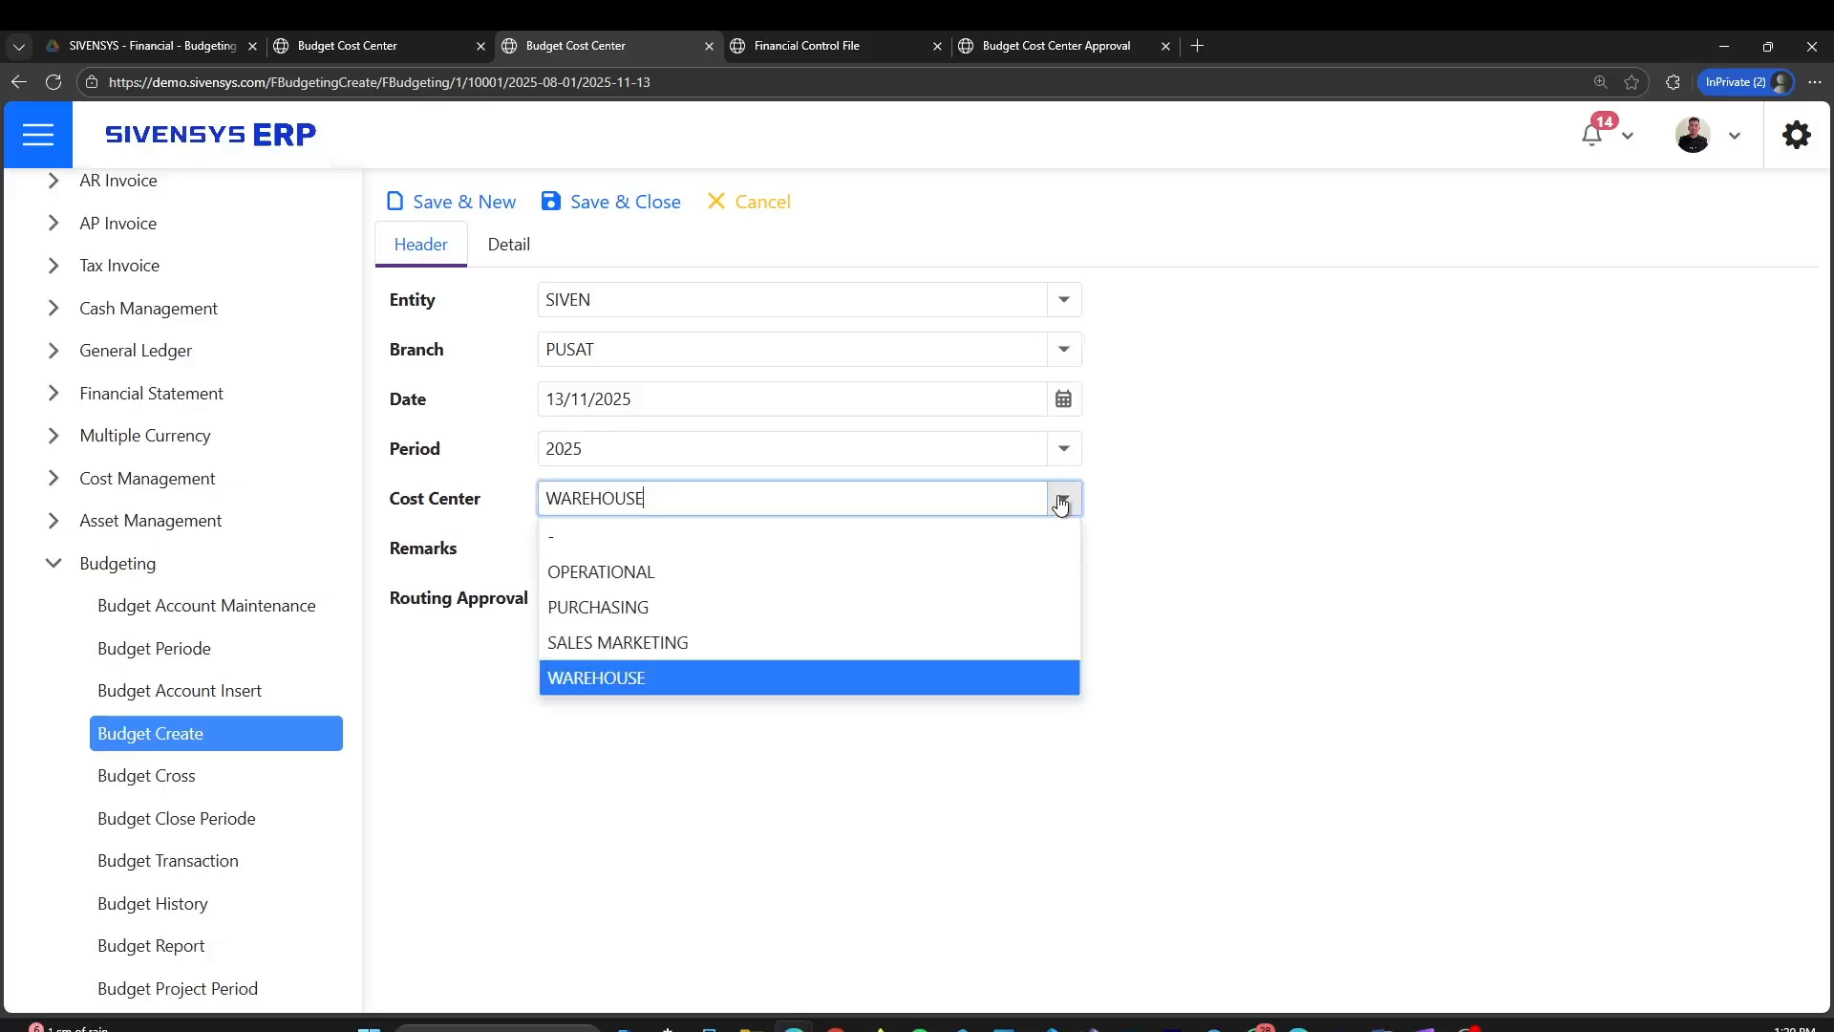
pyautogui.click(1256, 589)
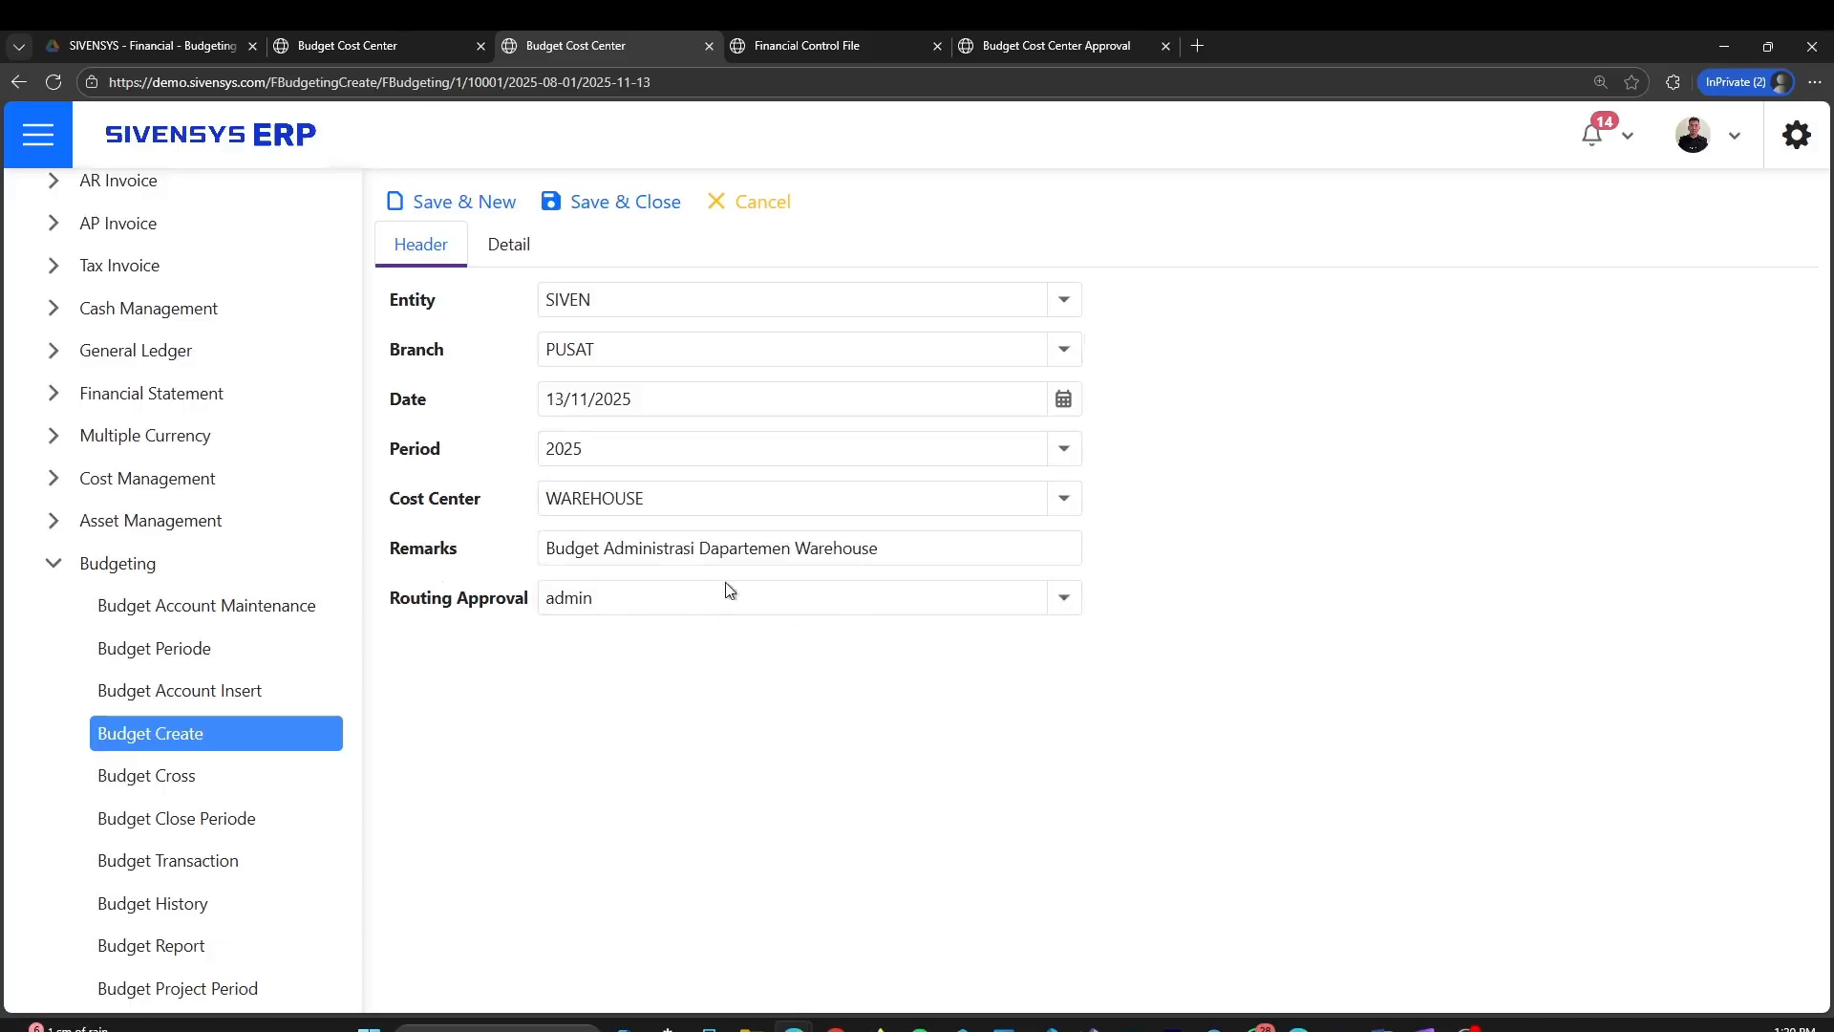
pyautogui.click(1064, 599)
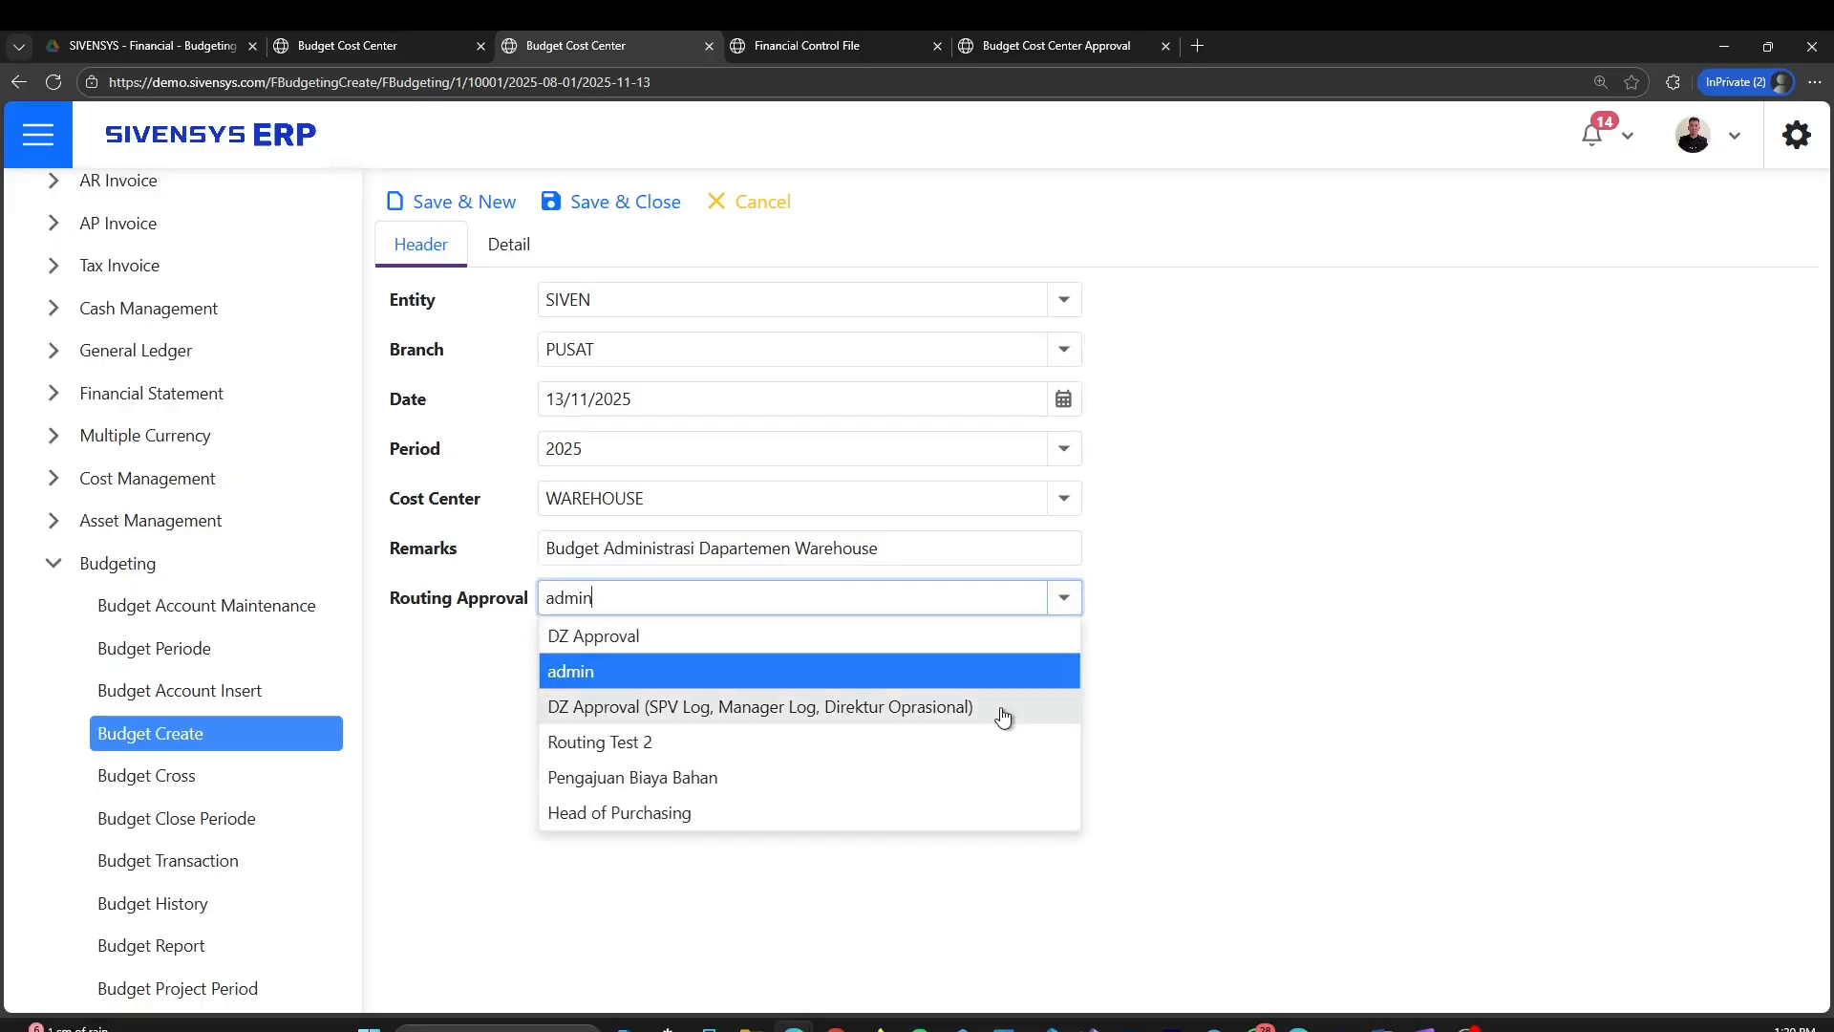
pyautogui.click(1218, 661)
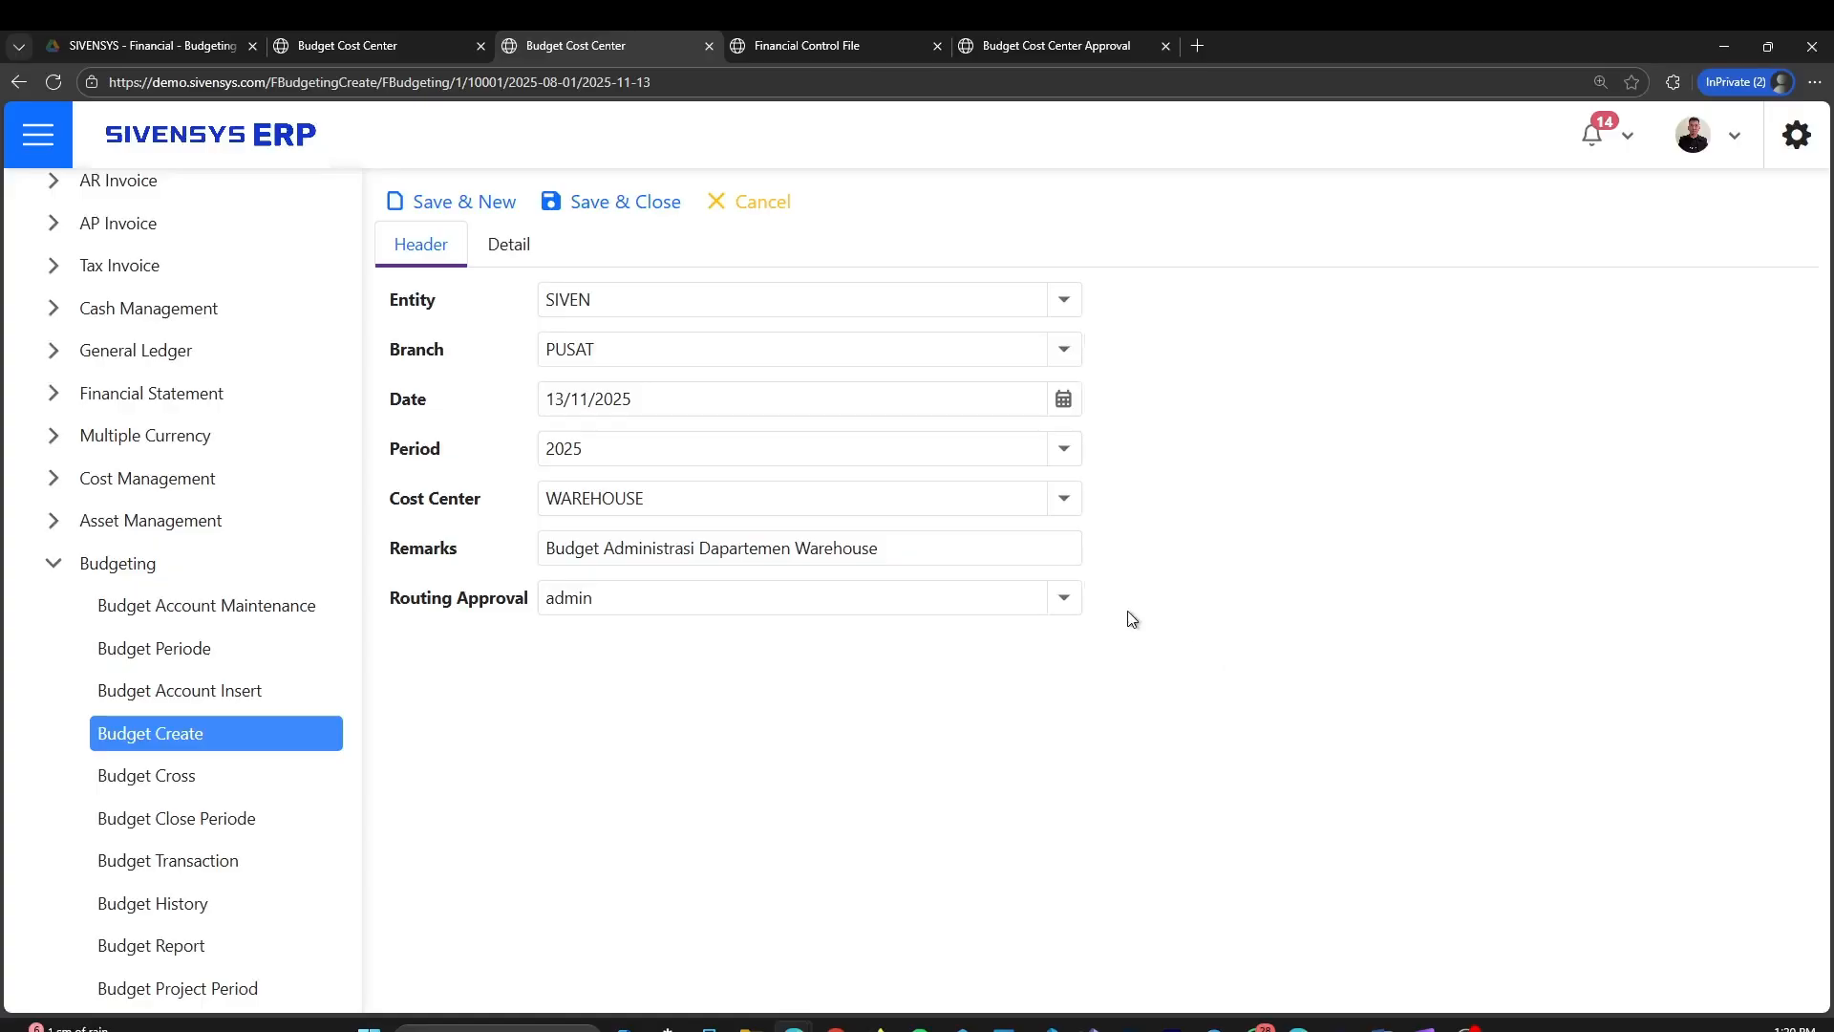
# Retrieve the budget account lines into the details of the budget
pyautogui.click(511, 258)
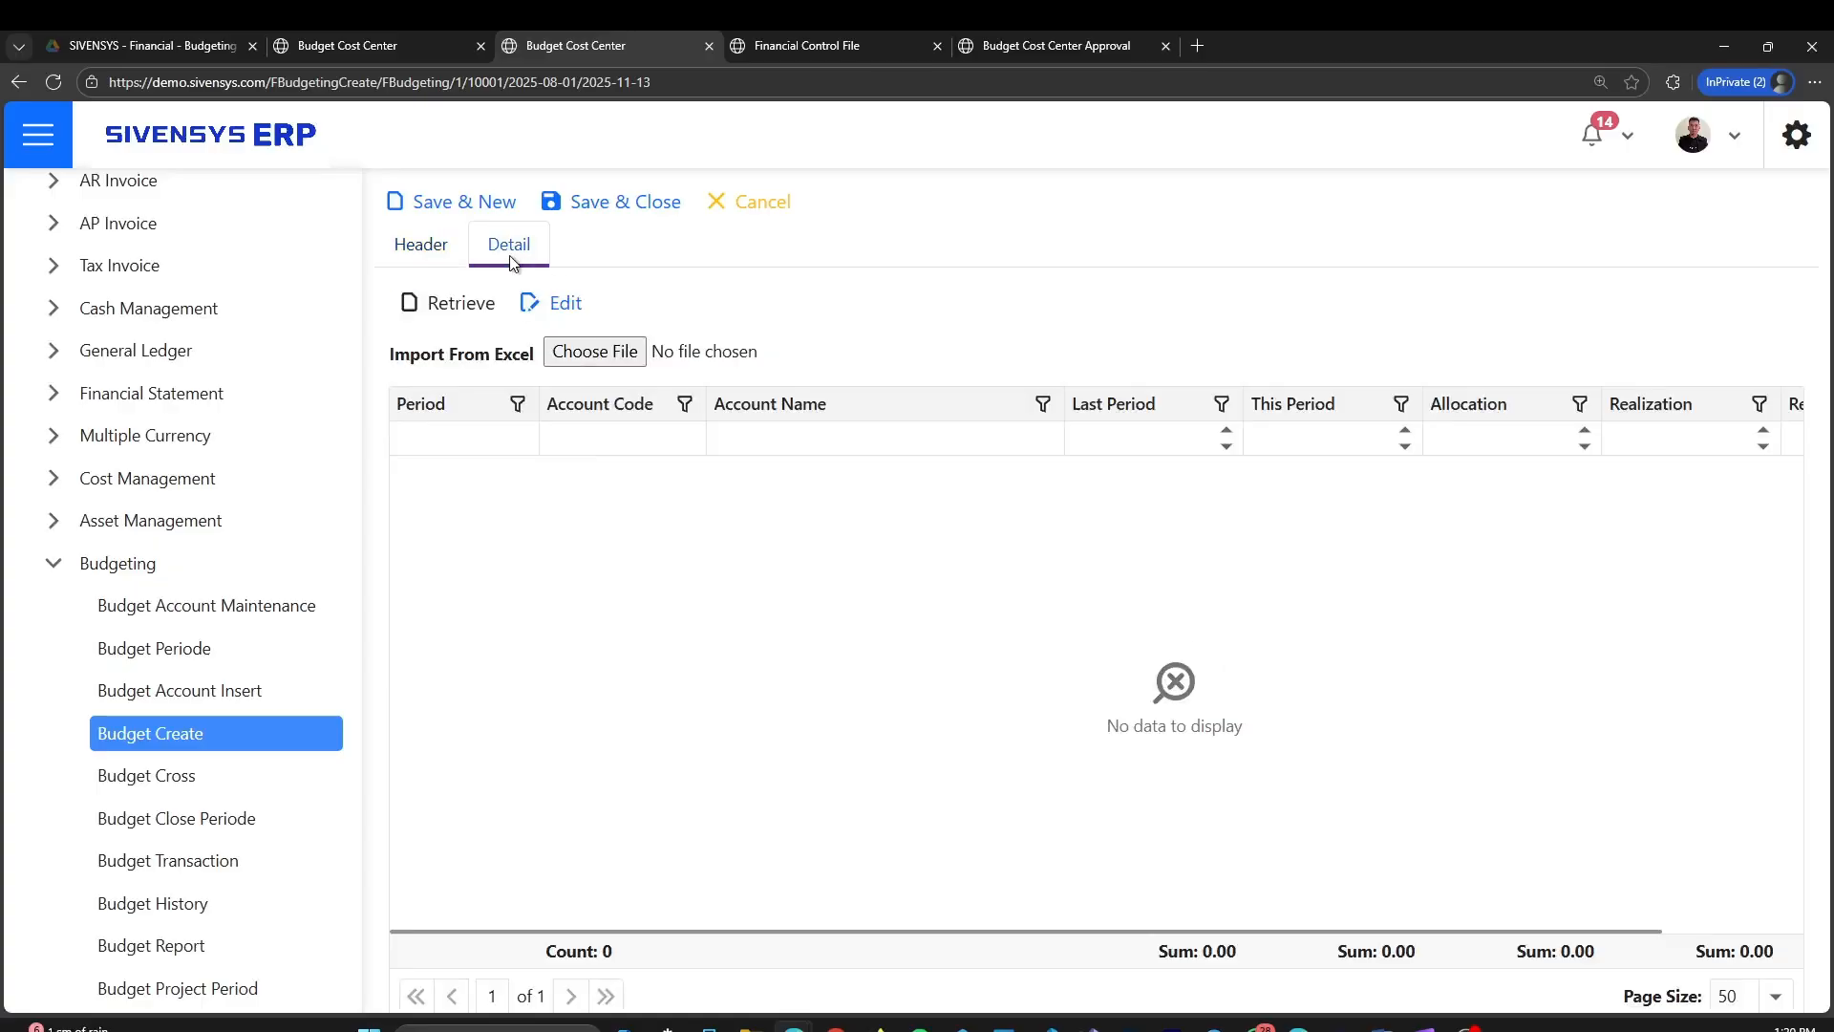
pyautogui.click(443, 318)
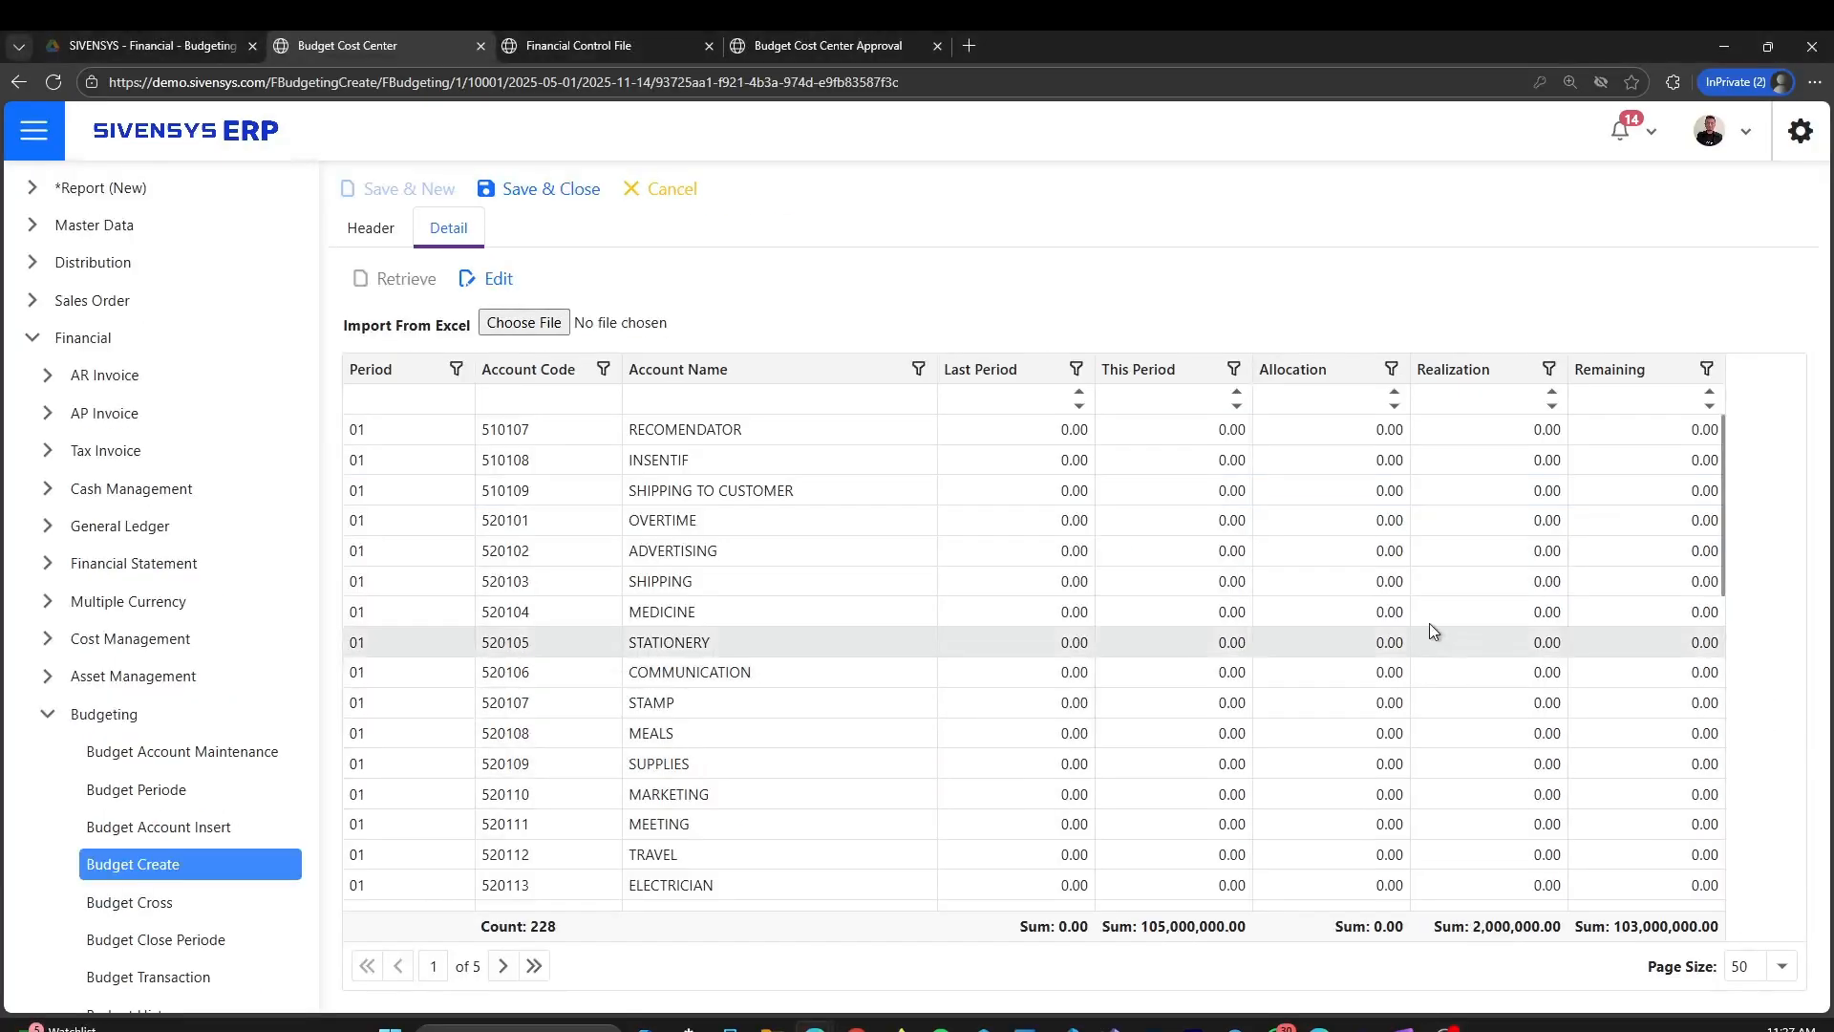
# Open the period 02 MARKETING line (account 520110) for editing, review its amount fields, and save the line
pyautogui.scroll(-7, 1336, 428)
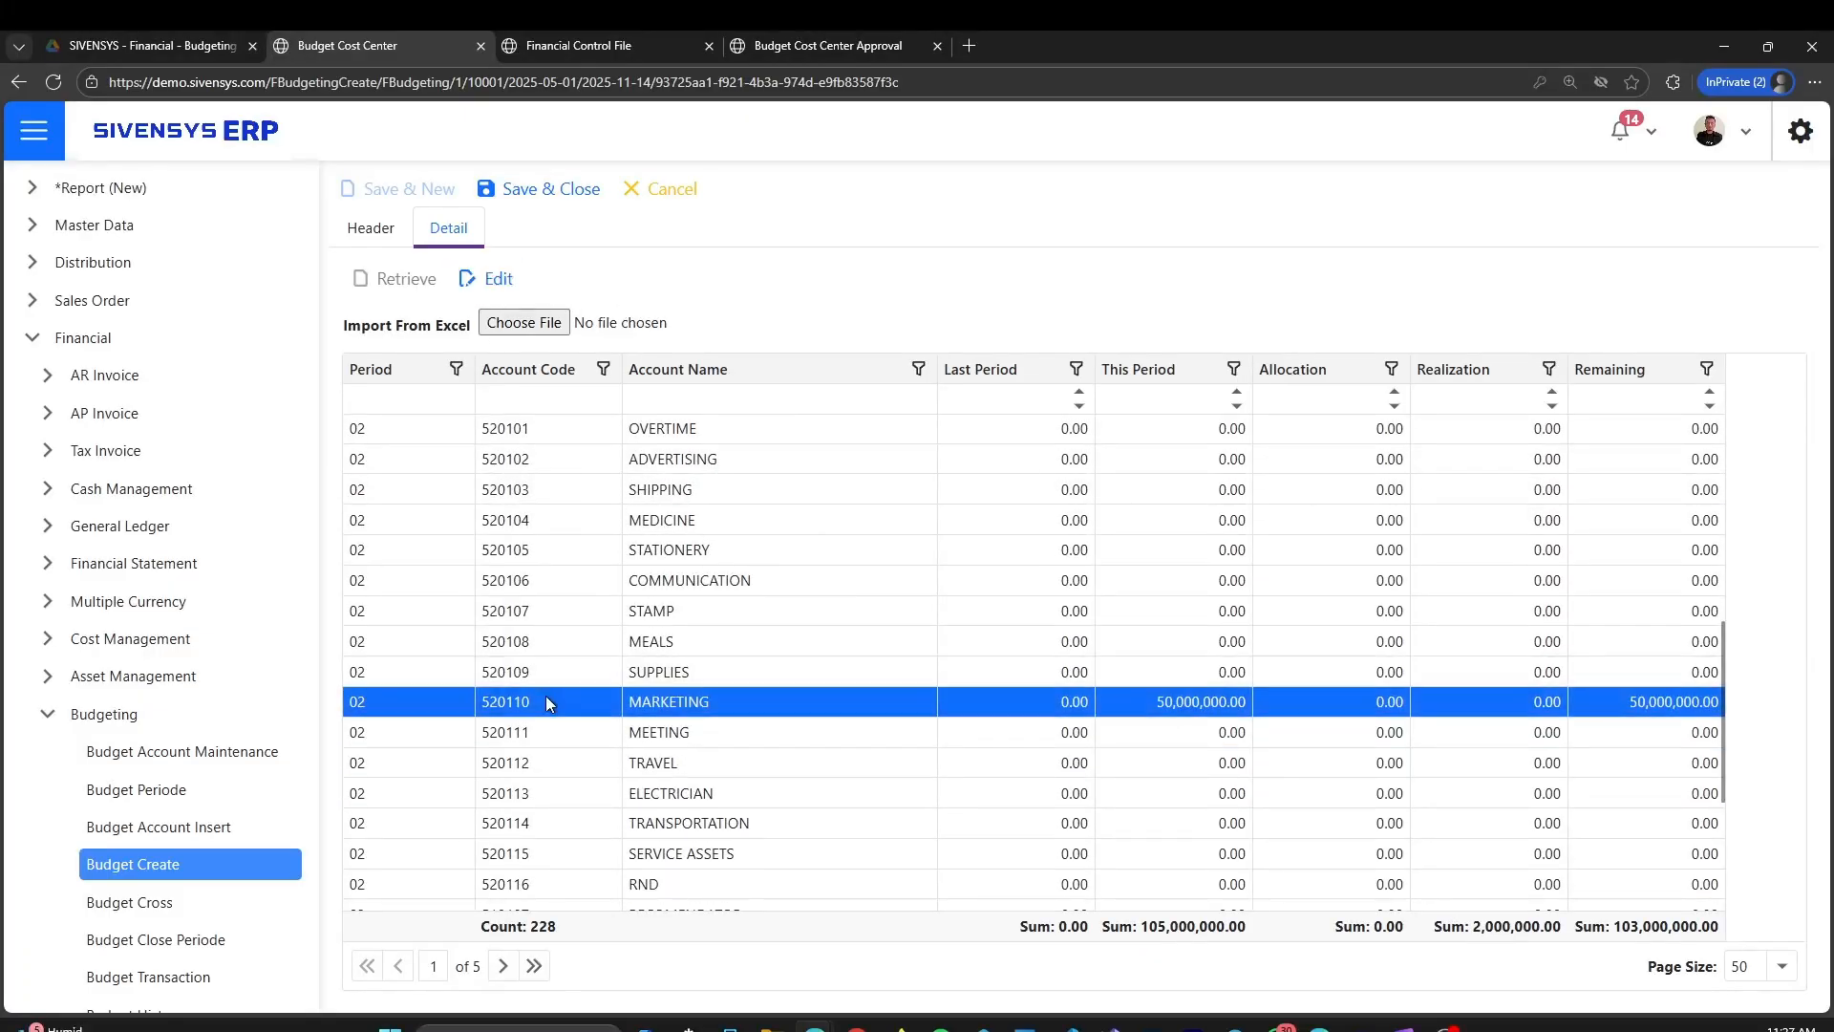
pyautogui.click(494, 279)
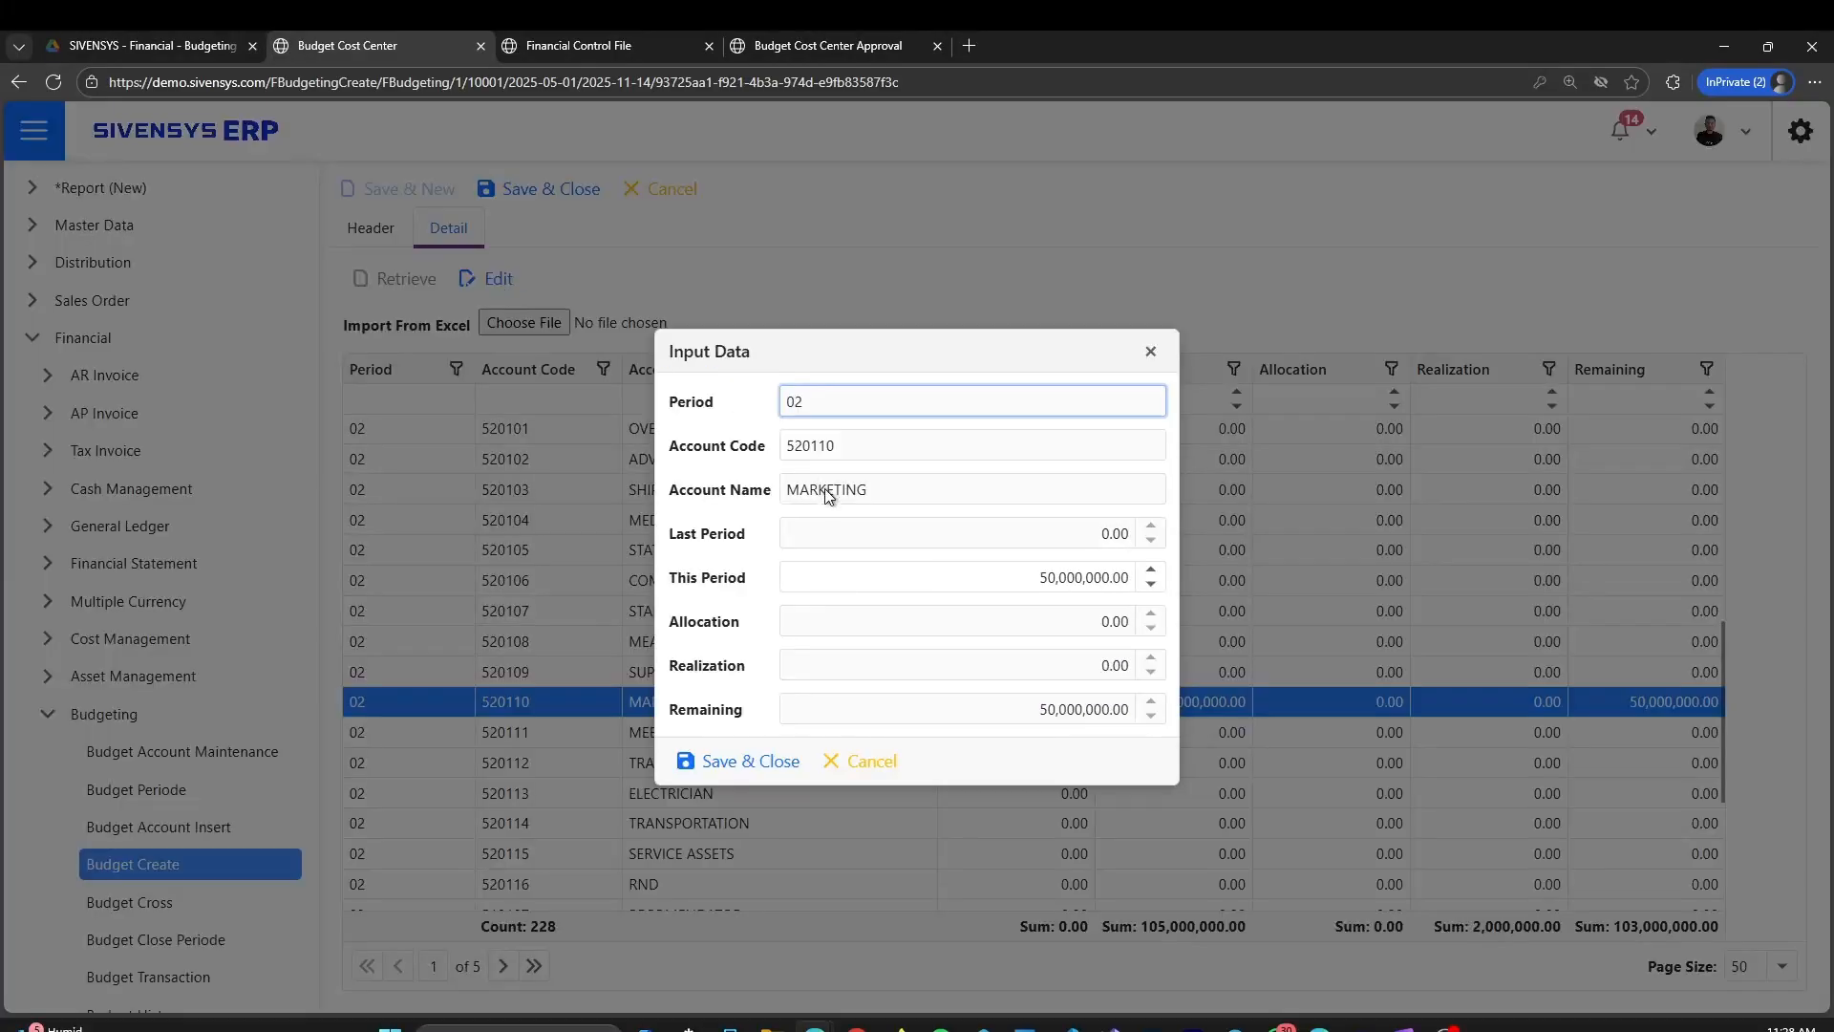
pyautogui.click(736, 535)
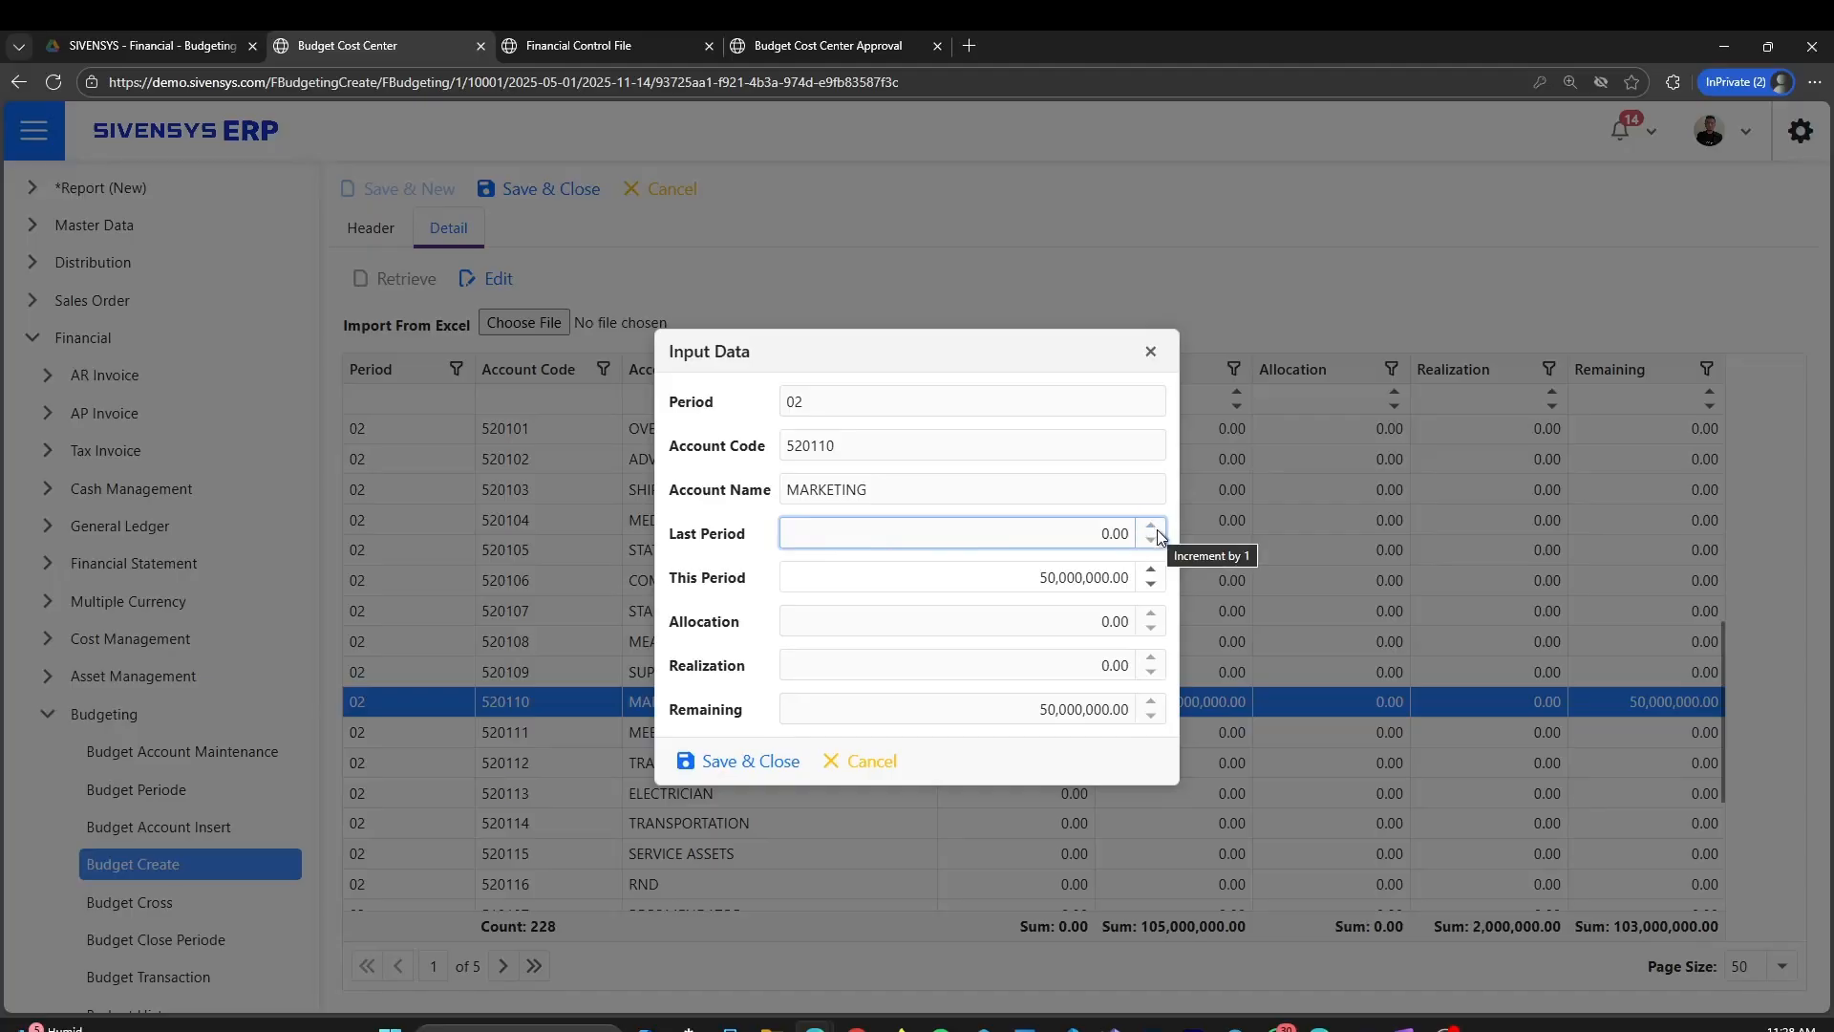
pyautogui.click(958, 581)
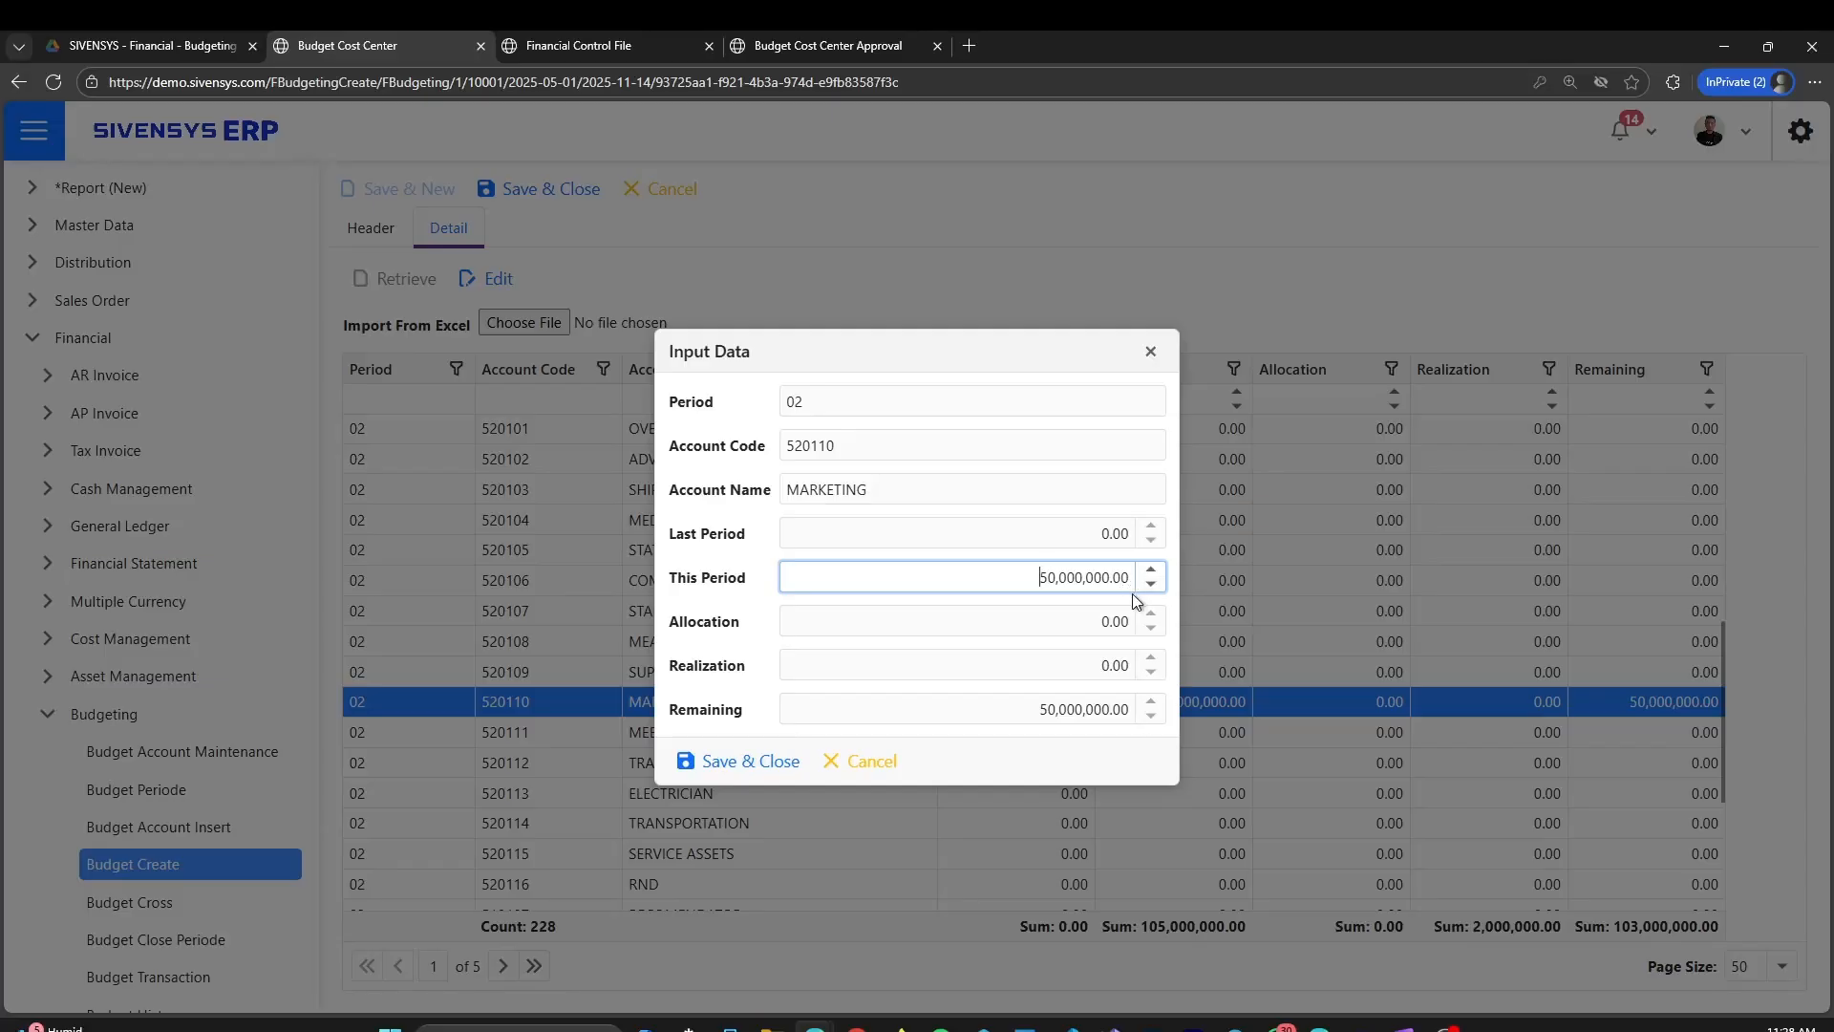
pyautogui.click(1106, 632)
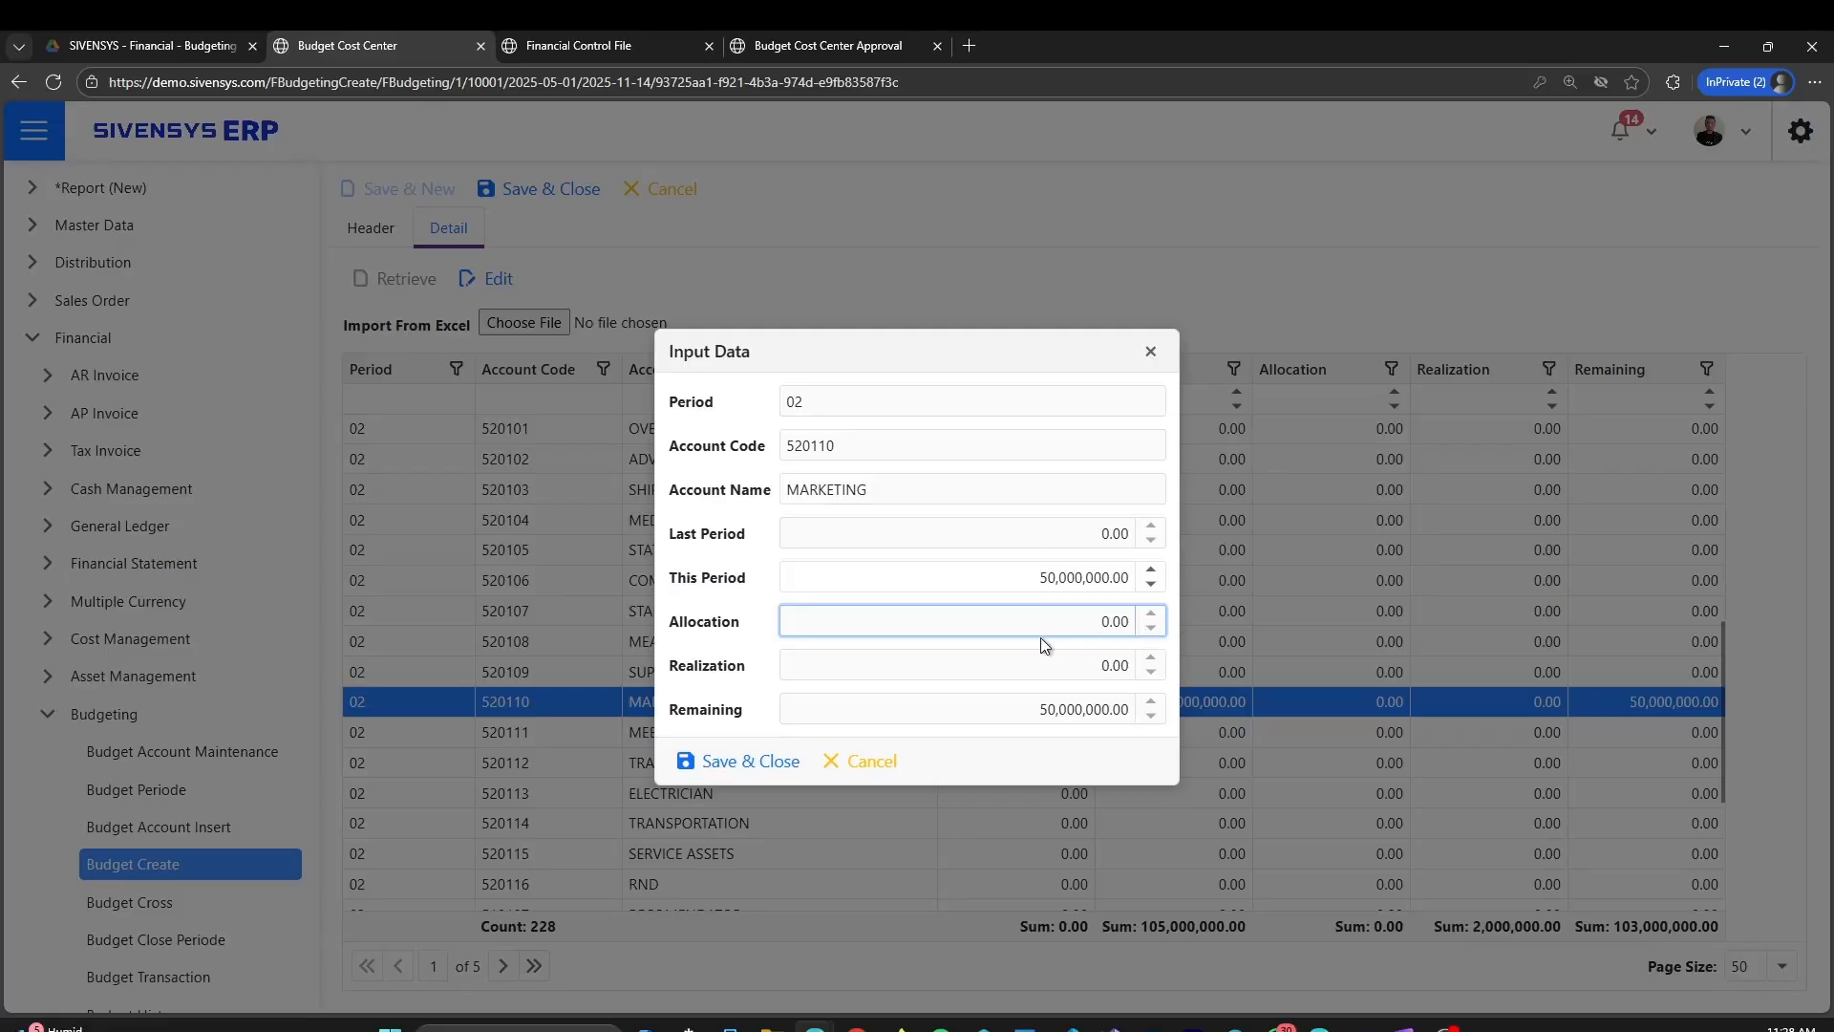
pyautogui.click(693, 675)
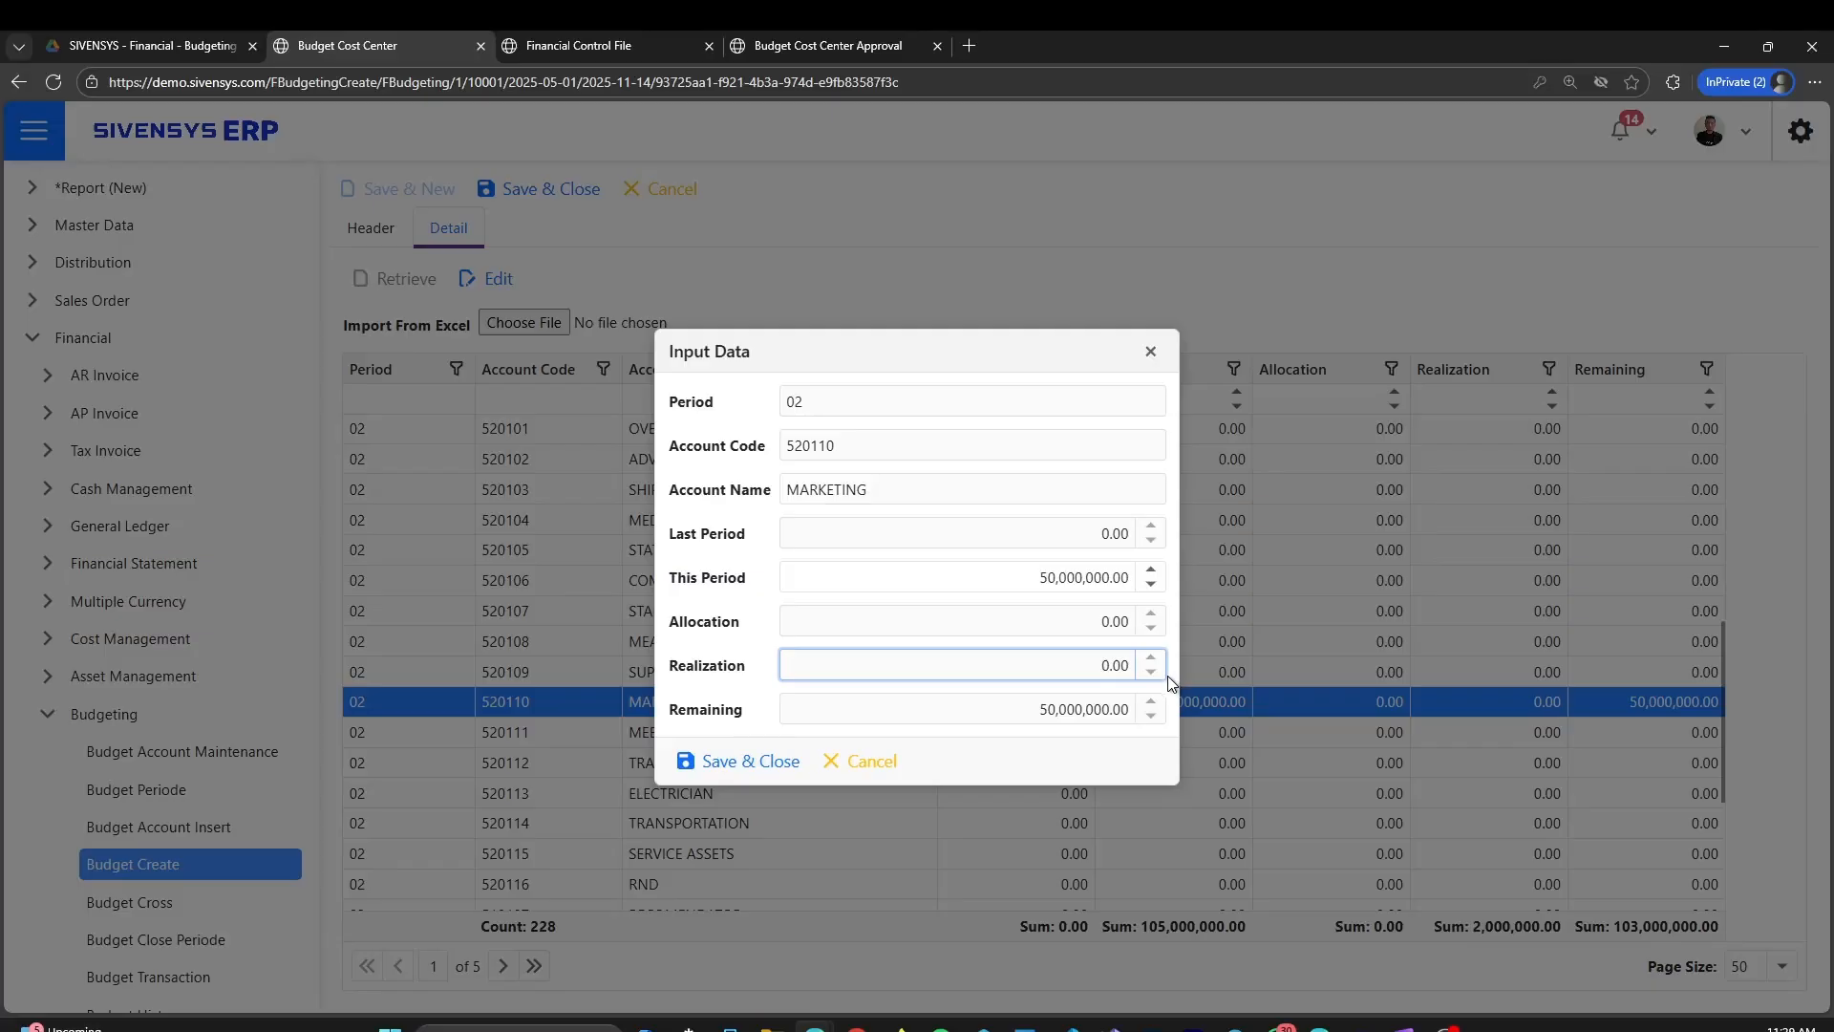
pyautogui.click(1123, 709)
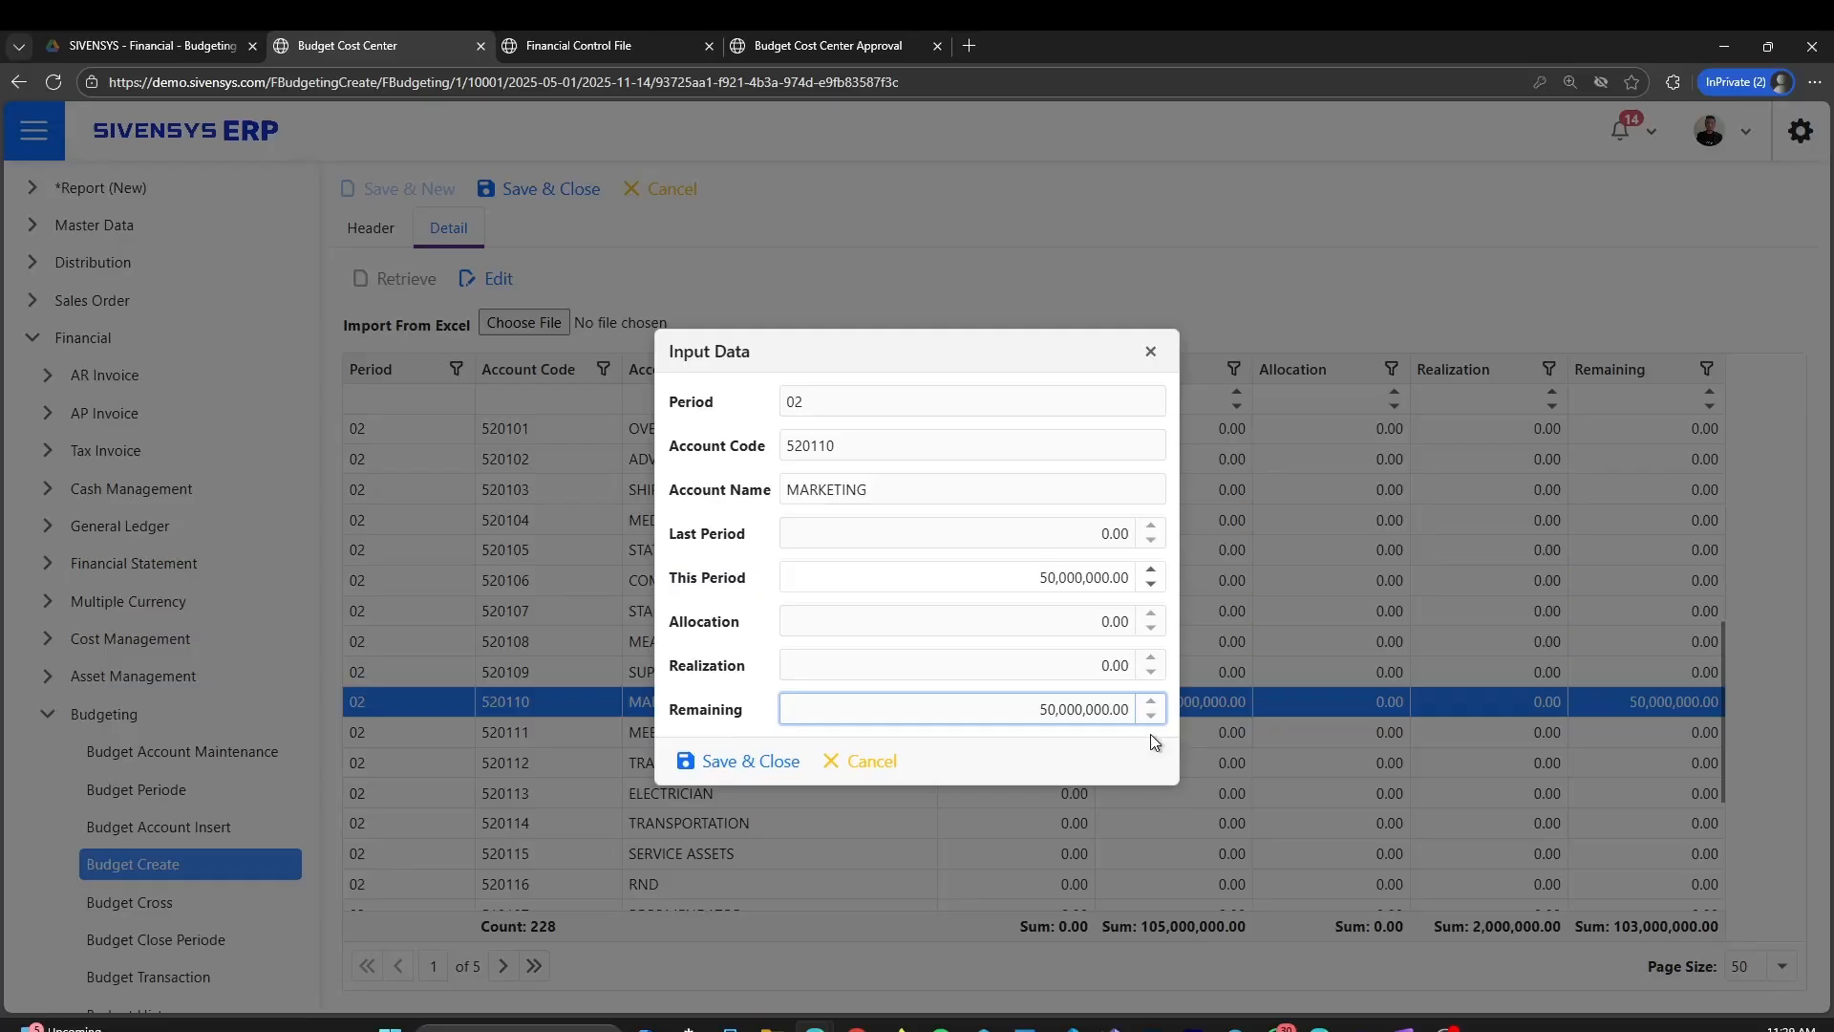
pyautogui.click(755, 761)
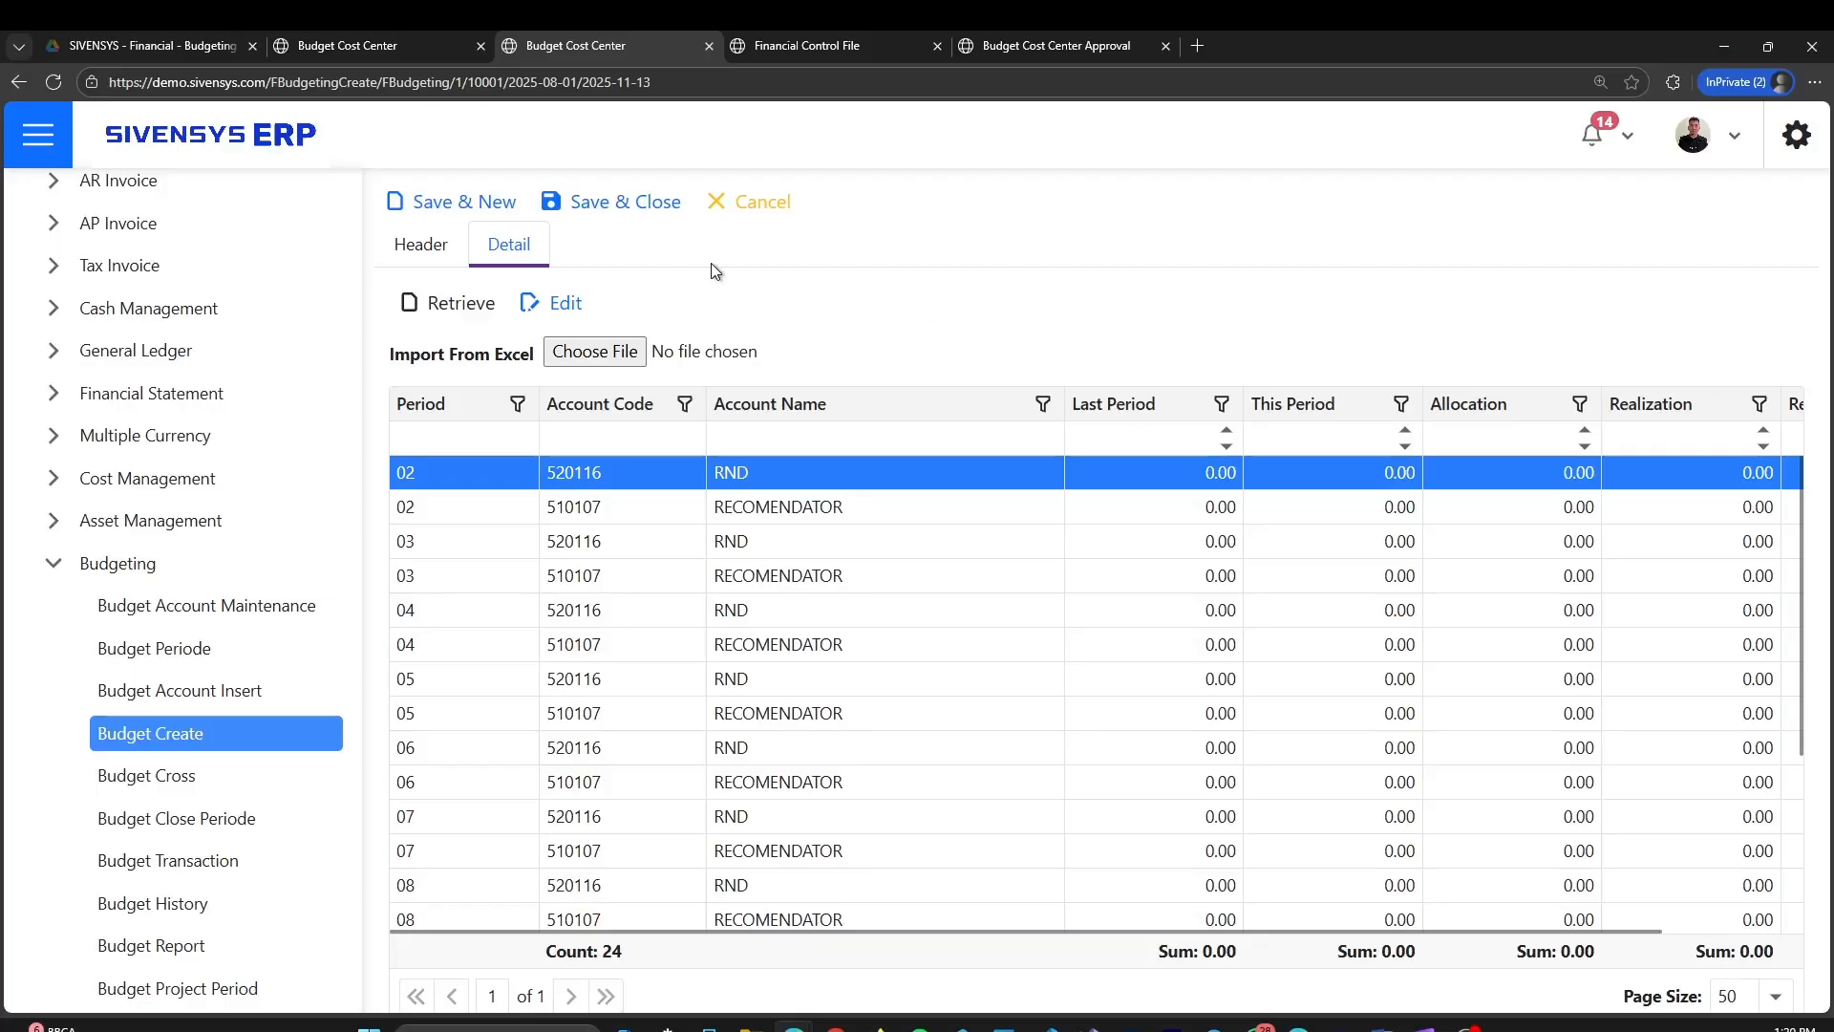
# Save and close the WAREHOUSE budget, and widen the Status column in the budget list to check the statuses
pyautogui.click(621, 206)
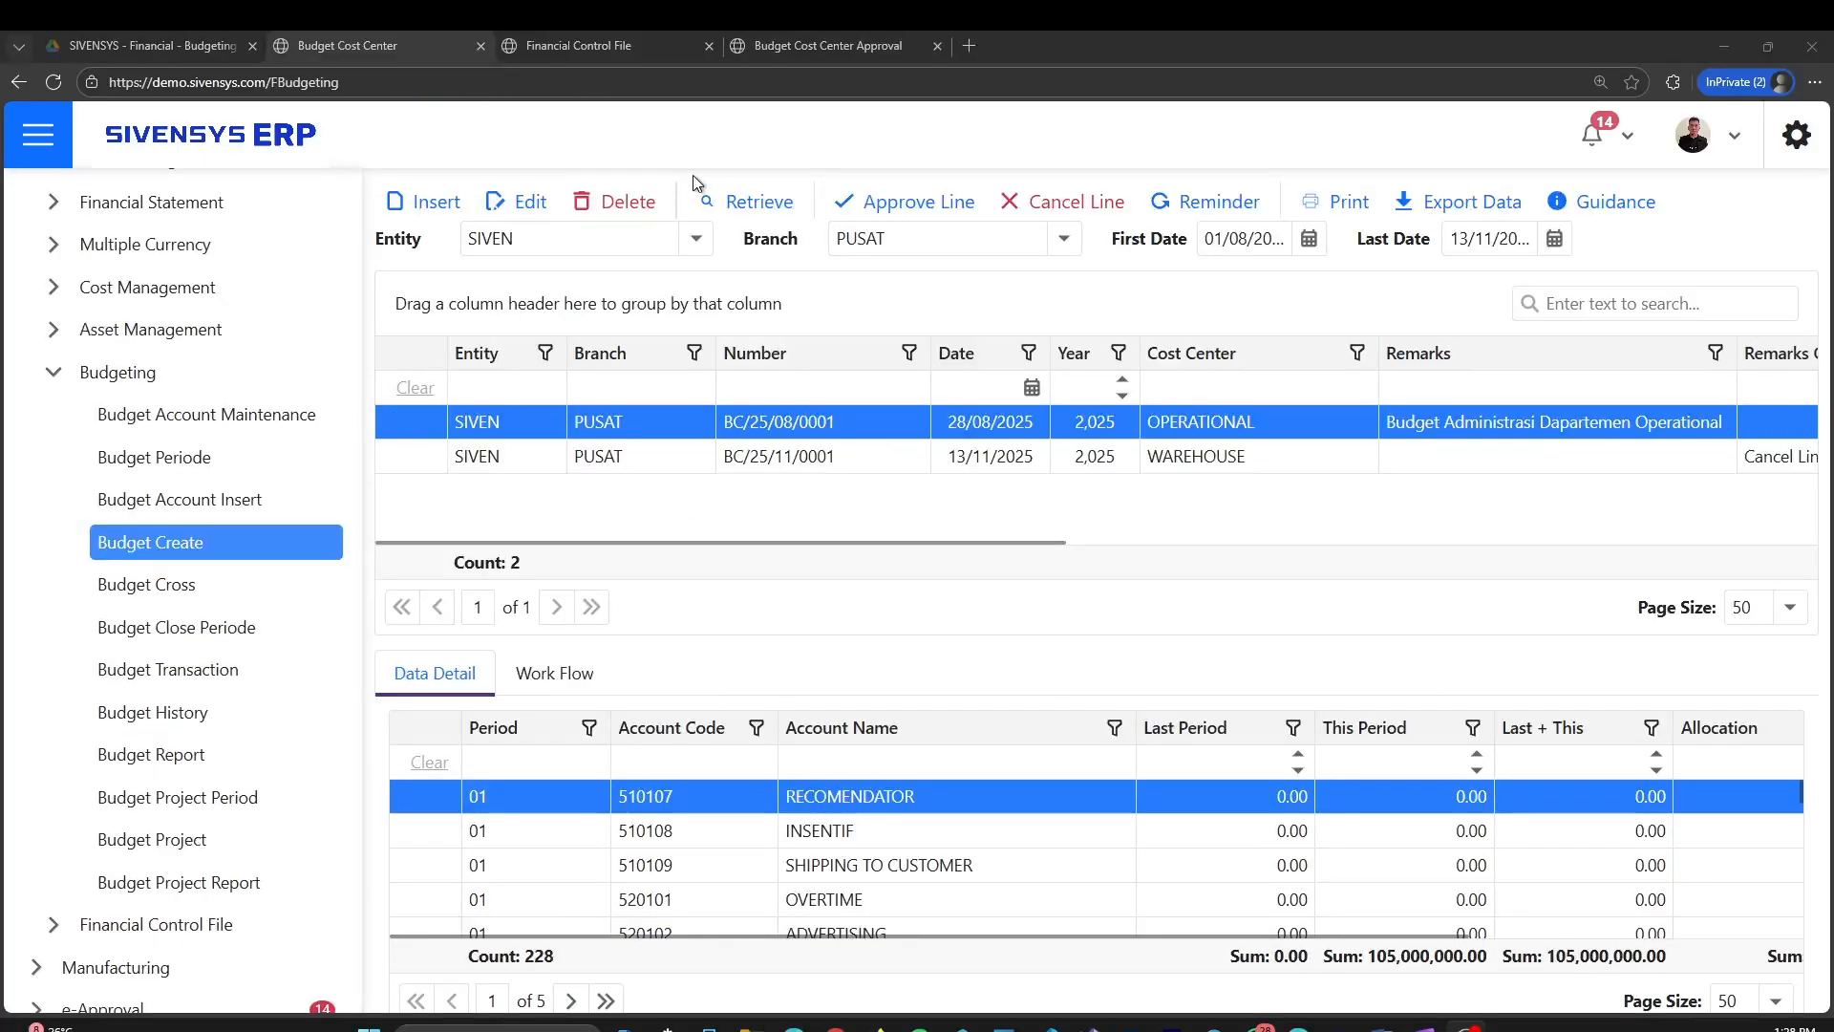
pyautogui.moveTo(943, 541); pyautogui.dragTo(1509, 542)
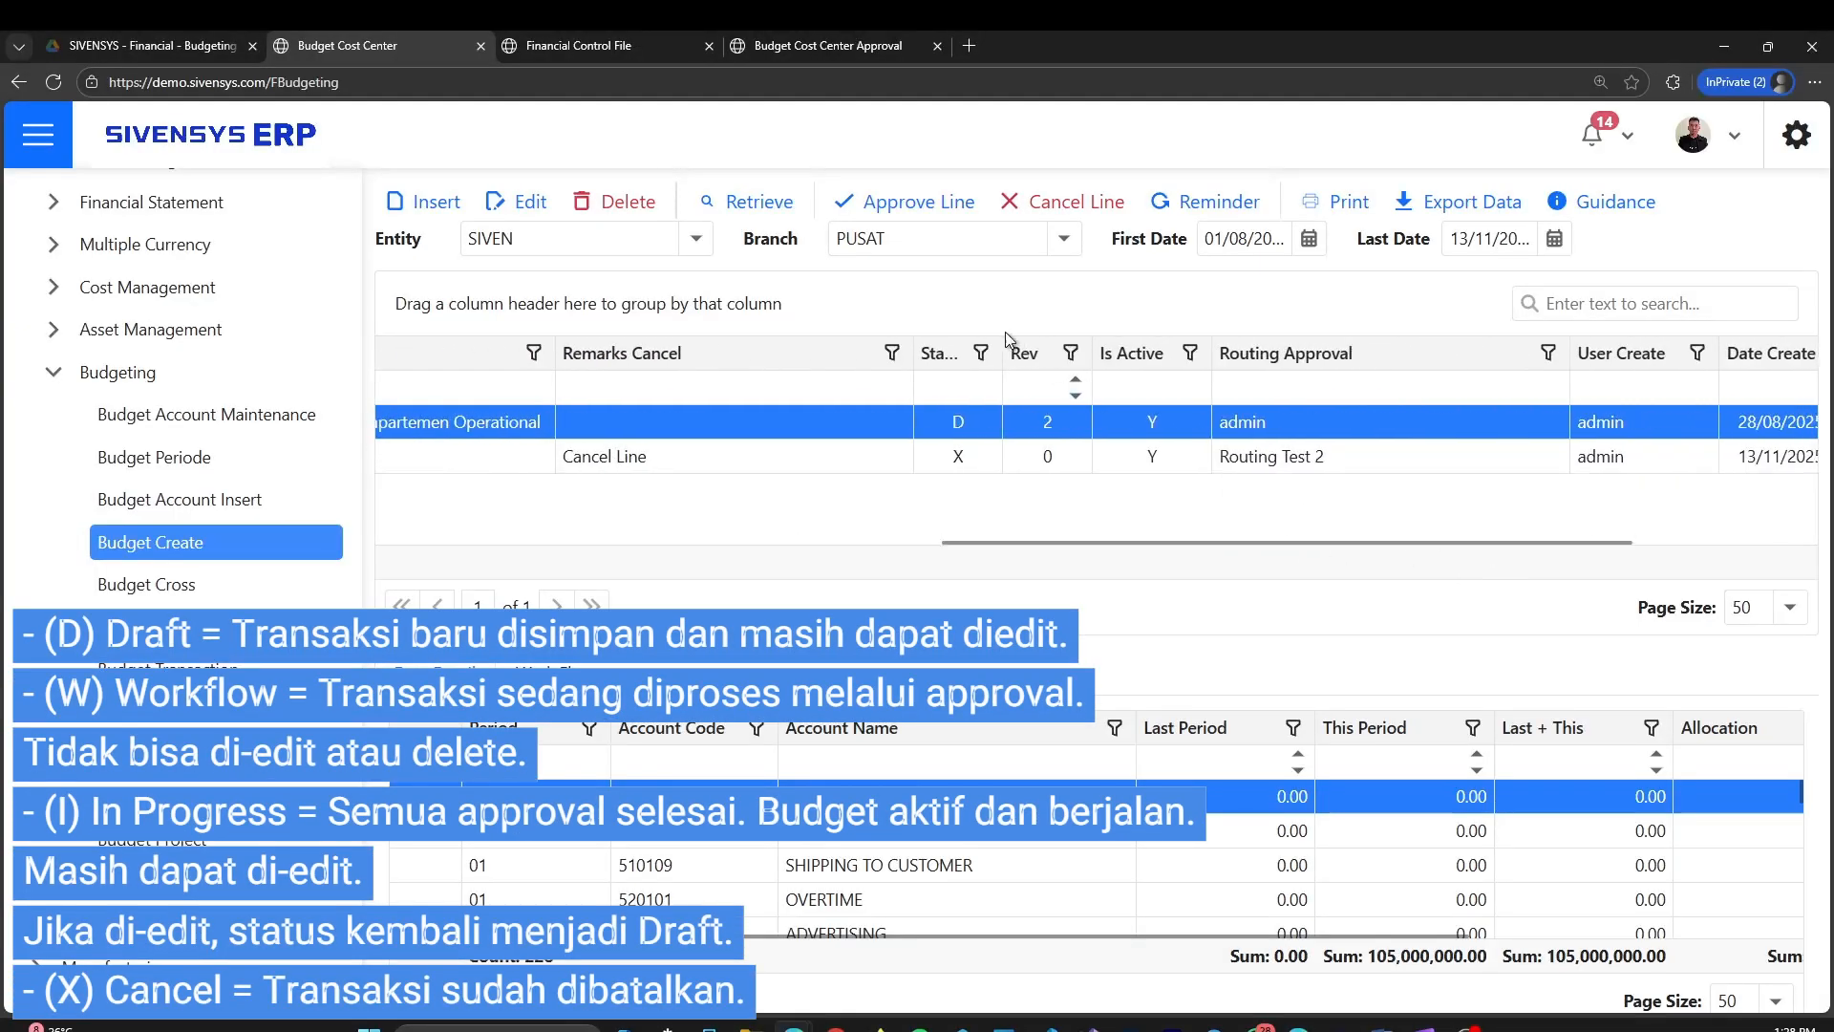
pyautogui.moveTo(1002, 352); pyautogui.dragTo(1167, 356)
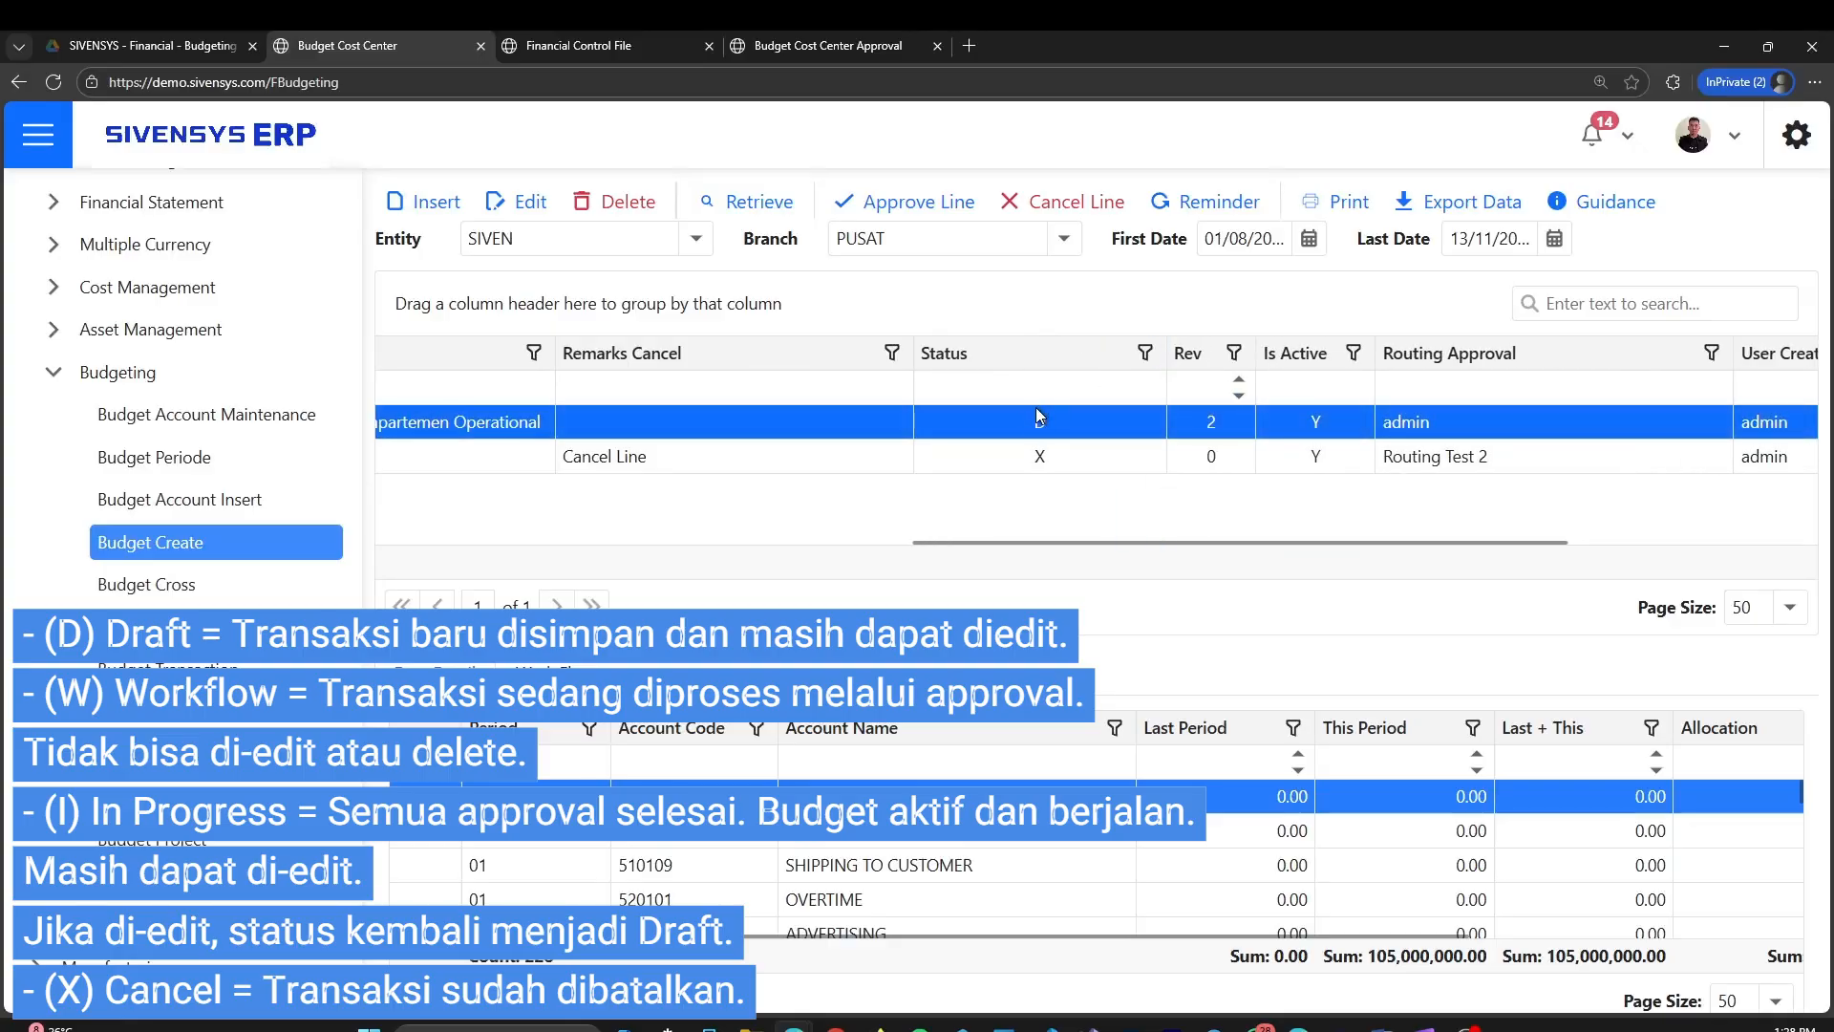
pyautogui.moveTo(1225, 541); pyautogui.dragTo(617, 528)
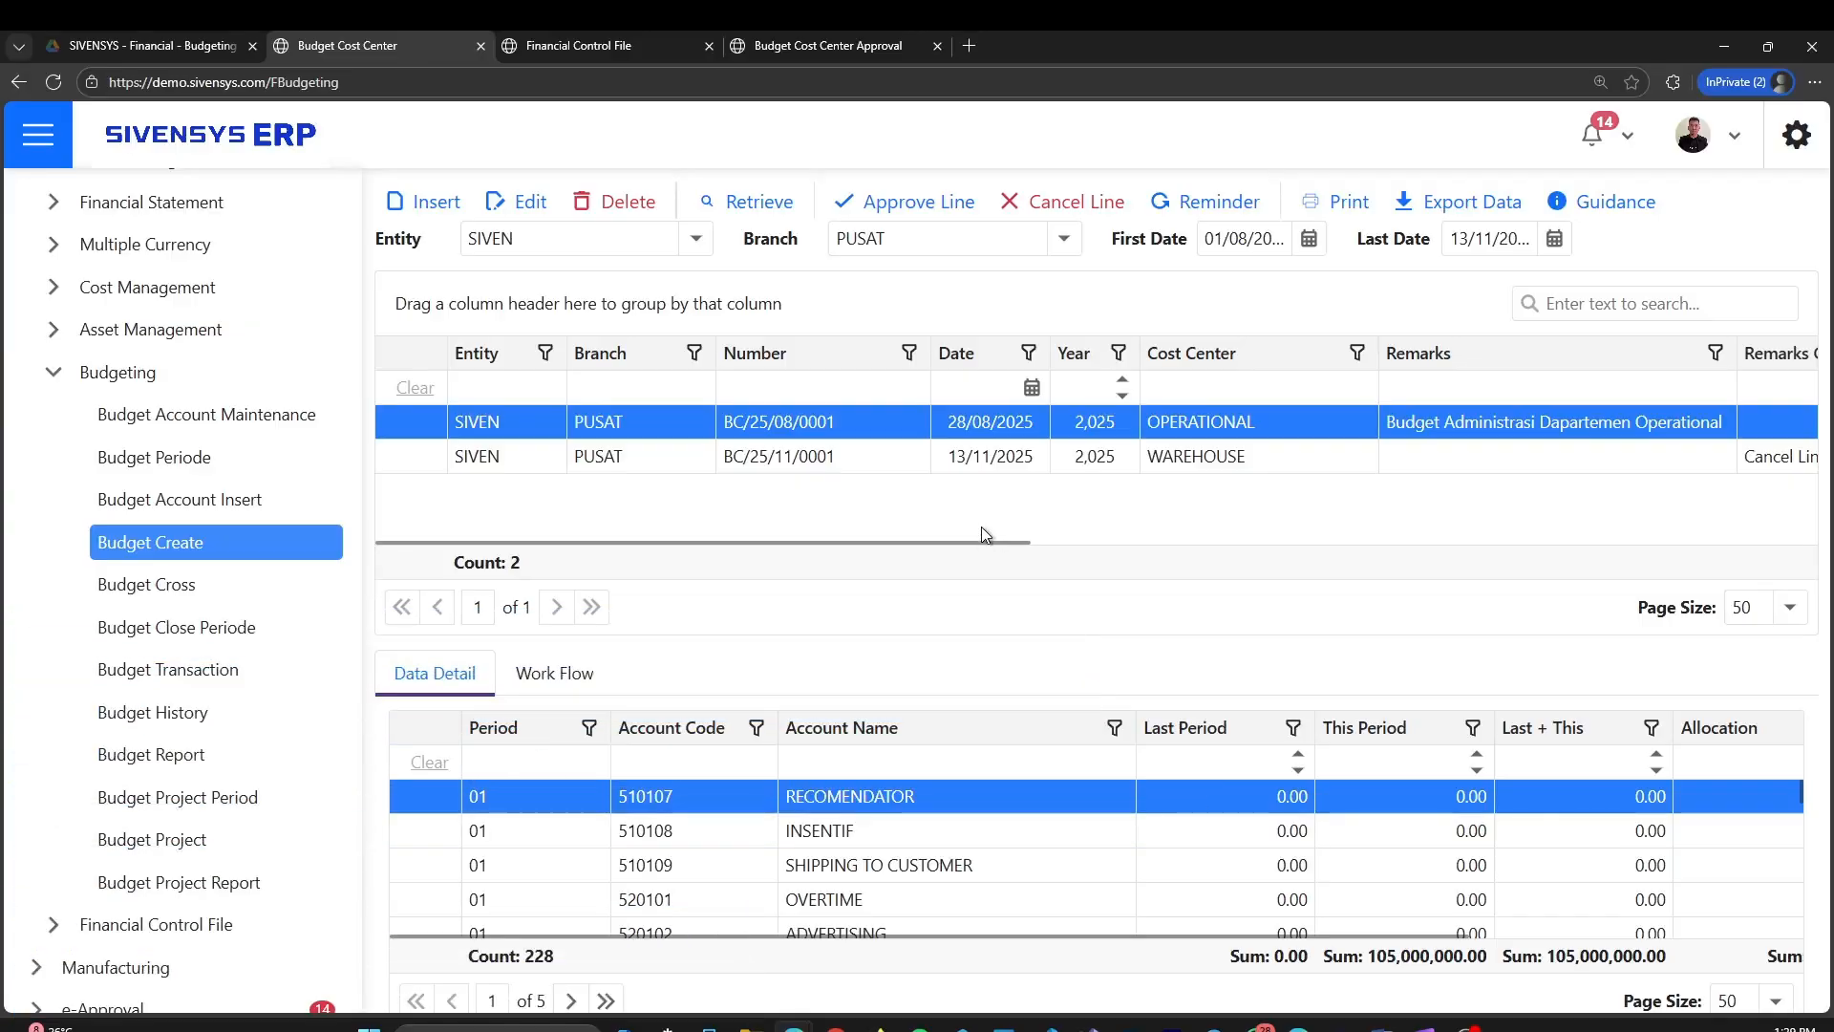
# Submit the OPERATIONAL budget for approval with Approve Line, and show its approval workflow
pyautogui.moveTo(984, 545); pyautogui.dragTo(1524, 542)
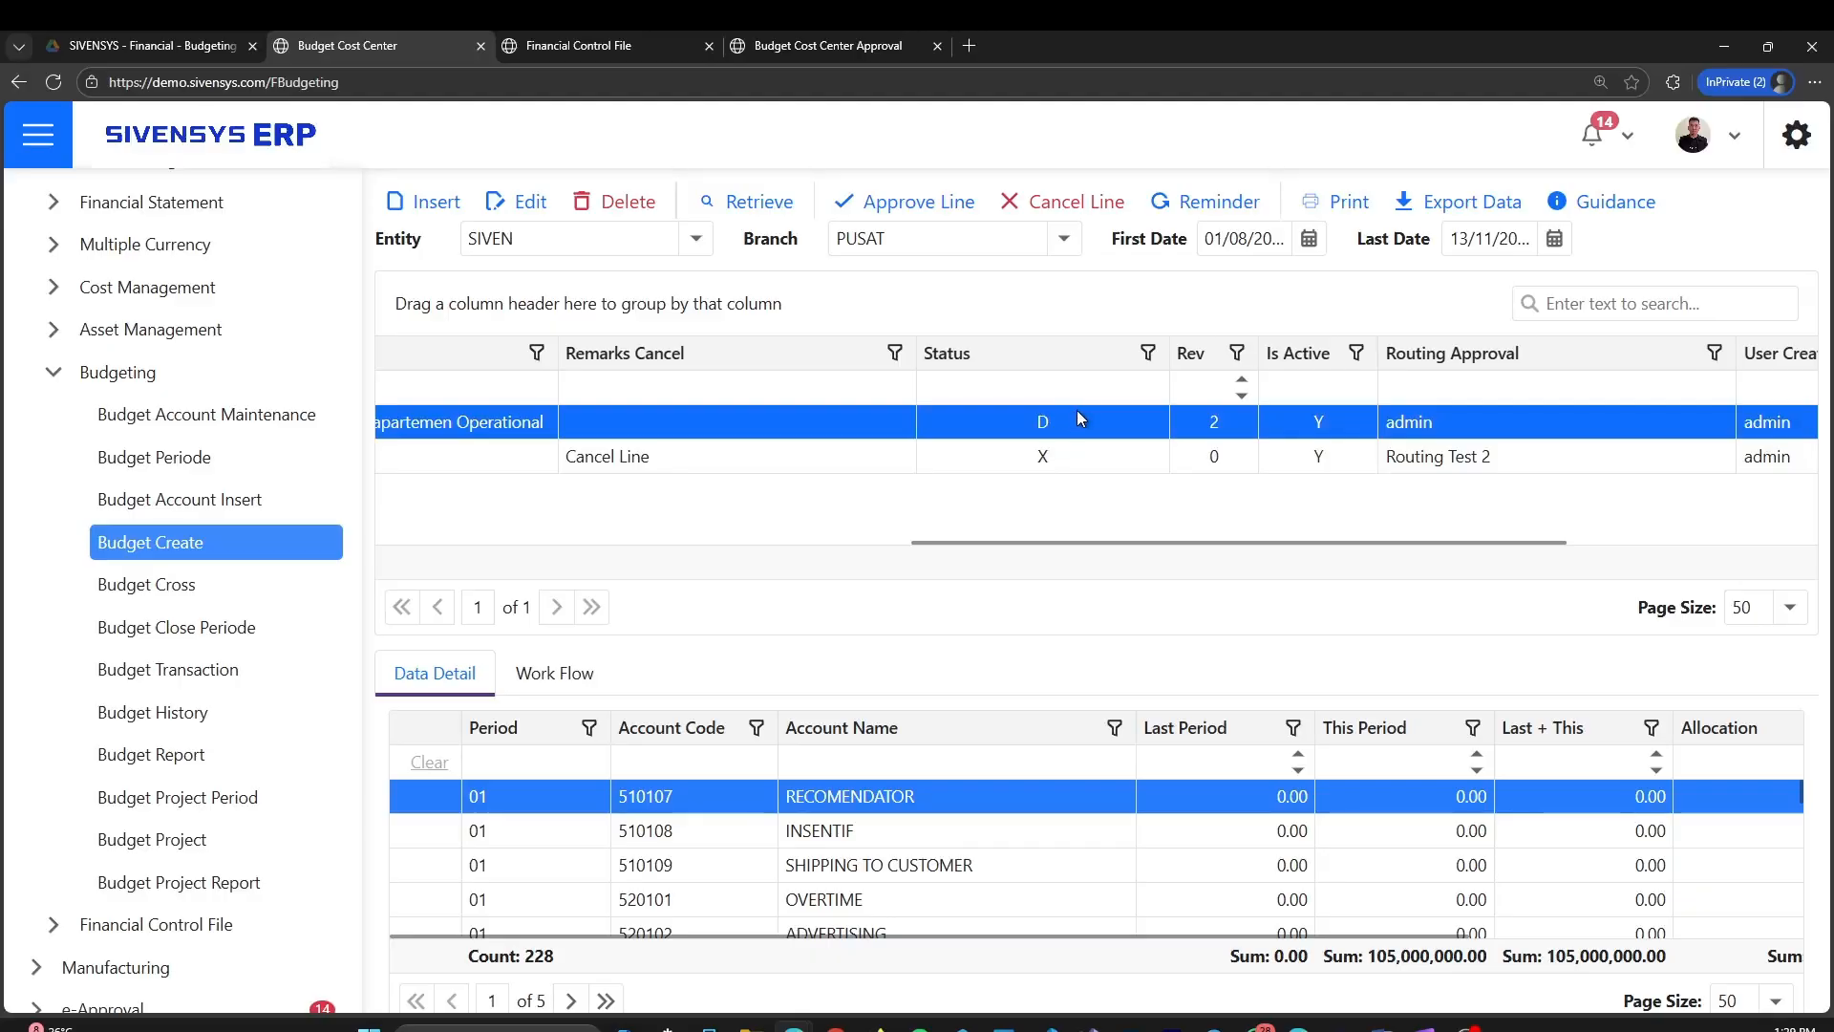
pyautogui.click(931, 222)
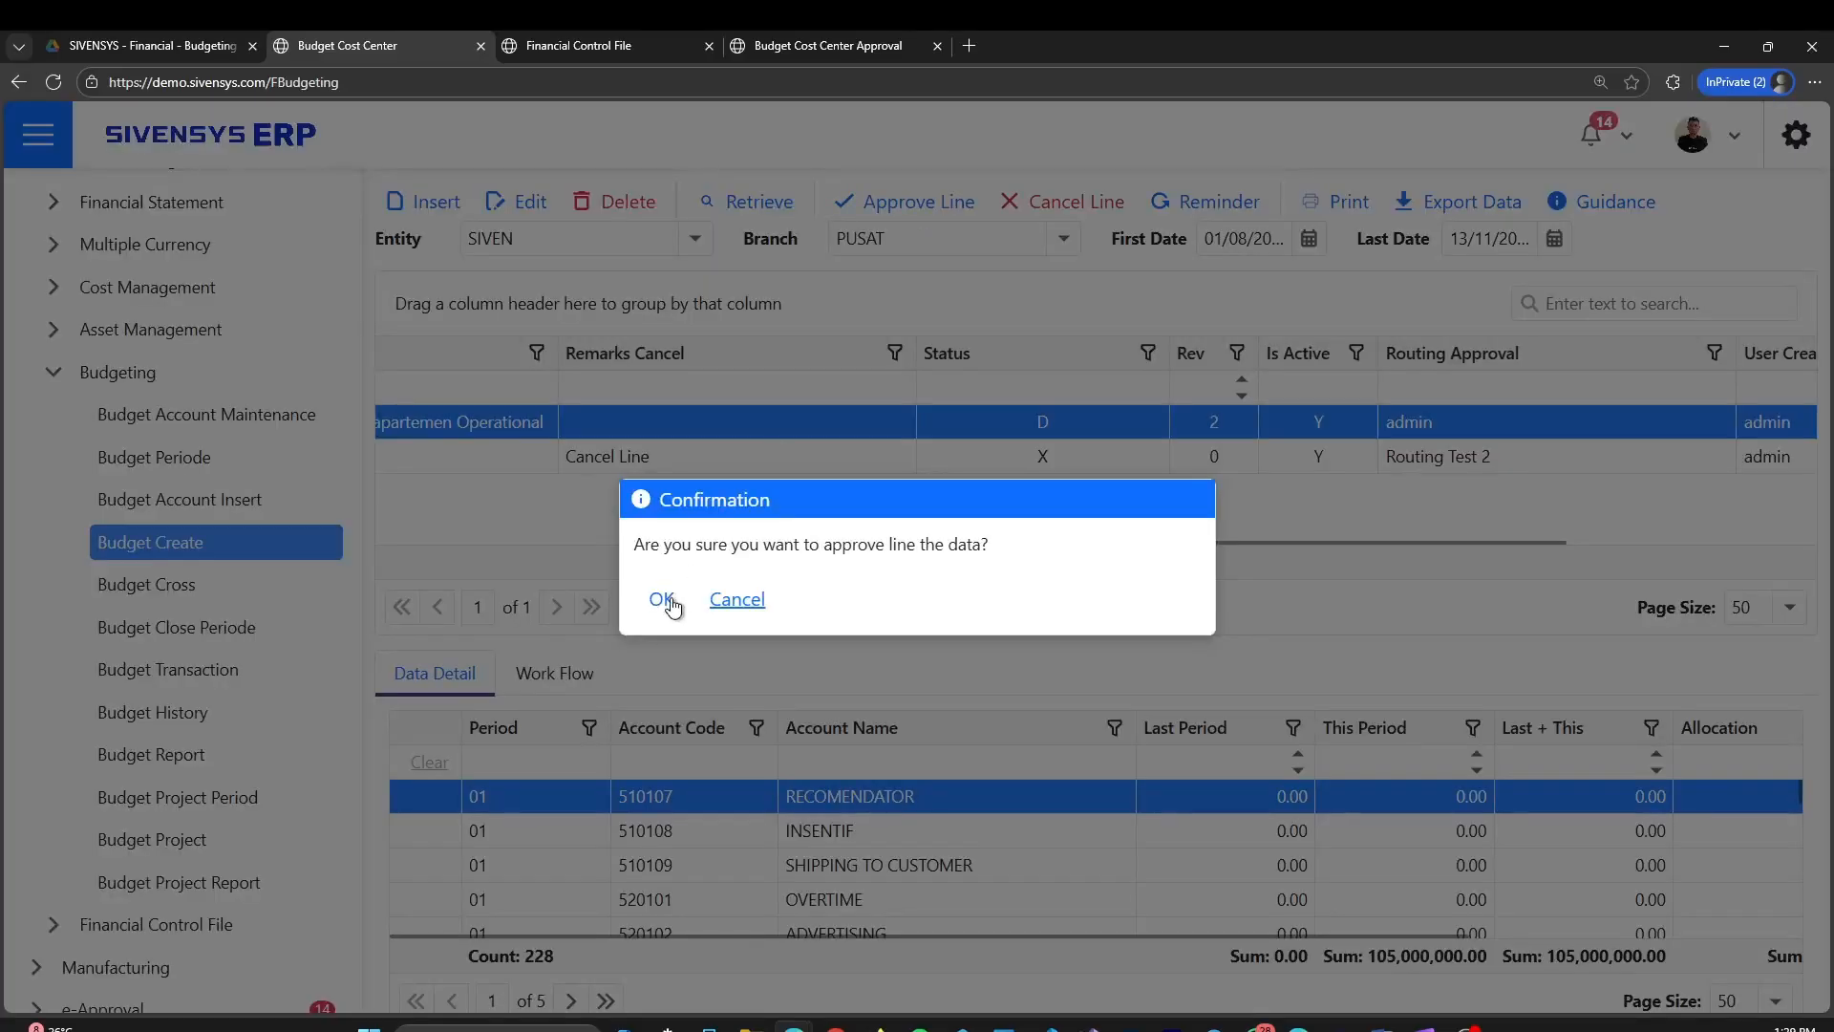
pyautogui.click(669, 600)
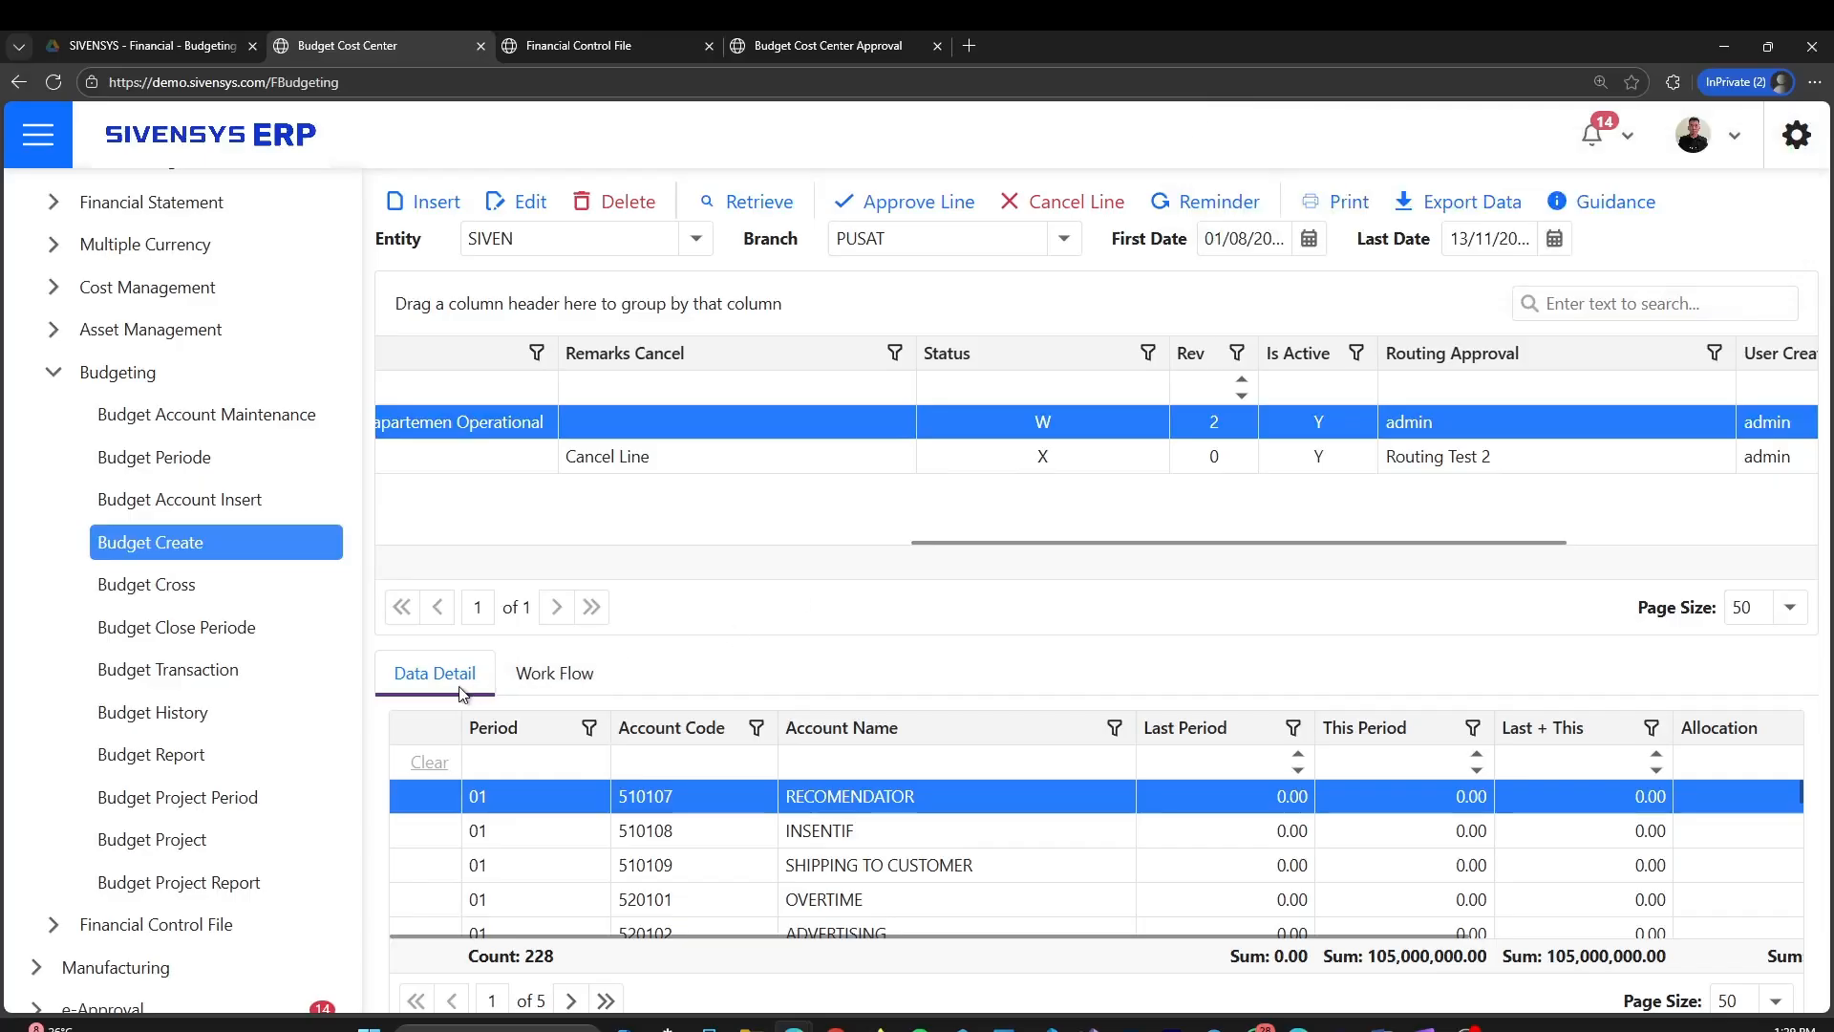
pyautogui.click(563, 677)
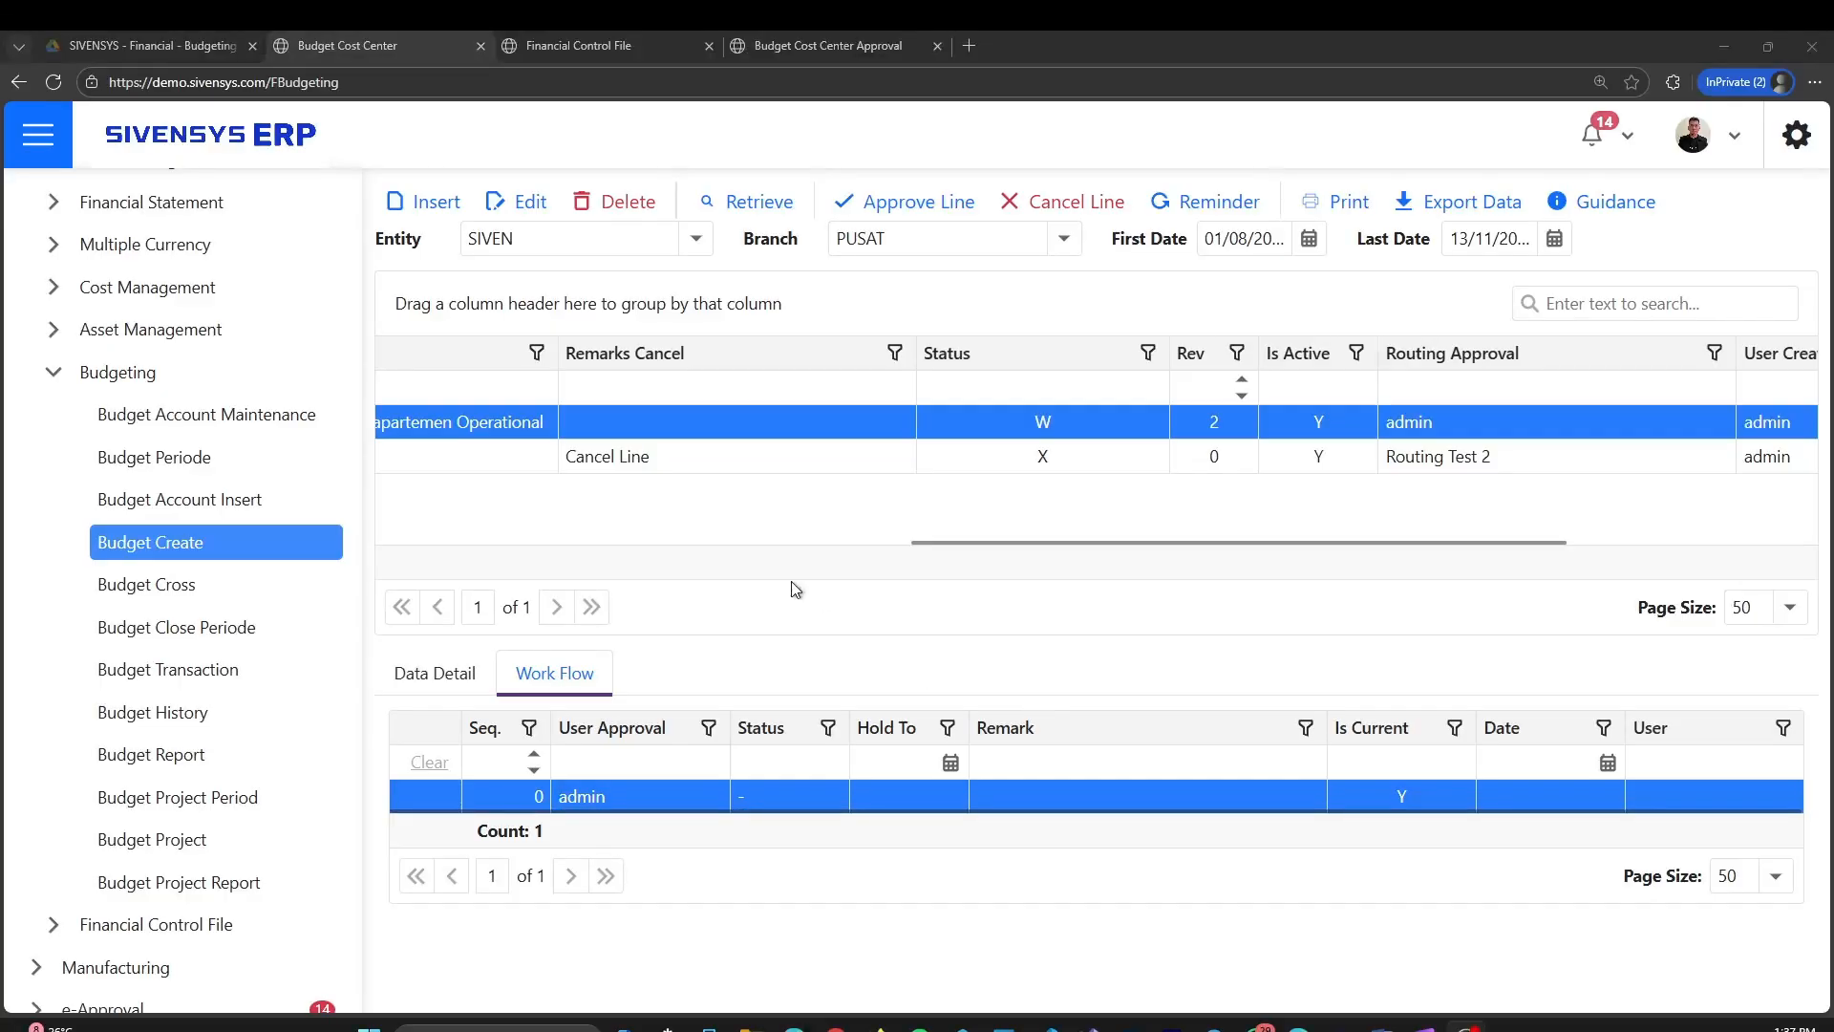
pyautogui.click(674, 533)
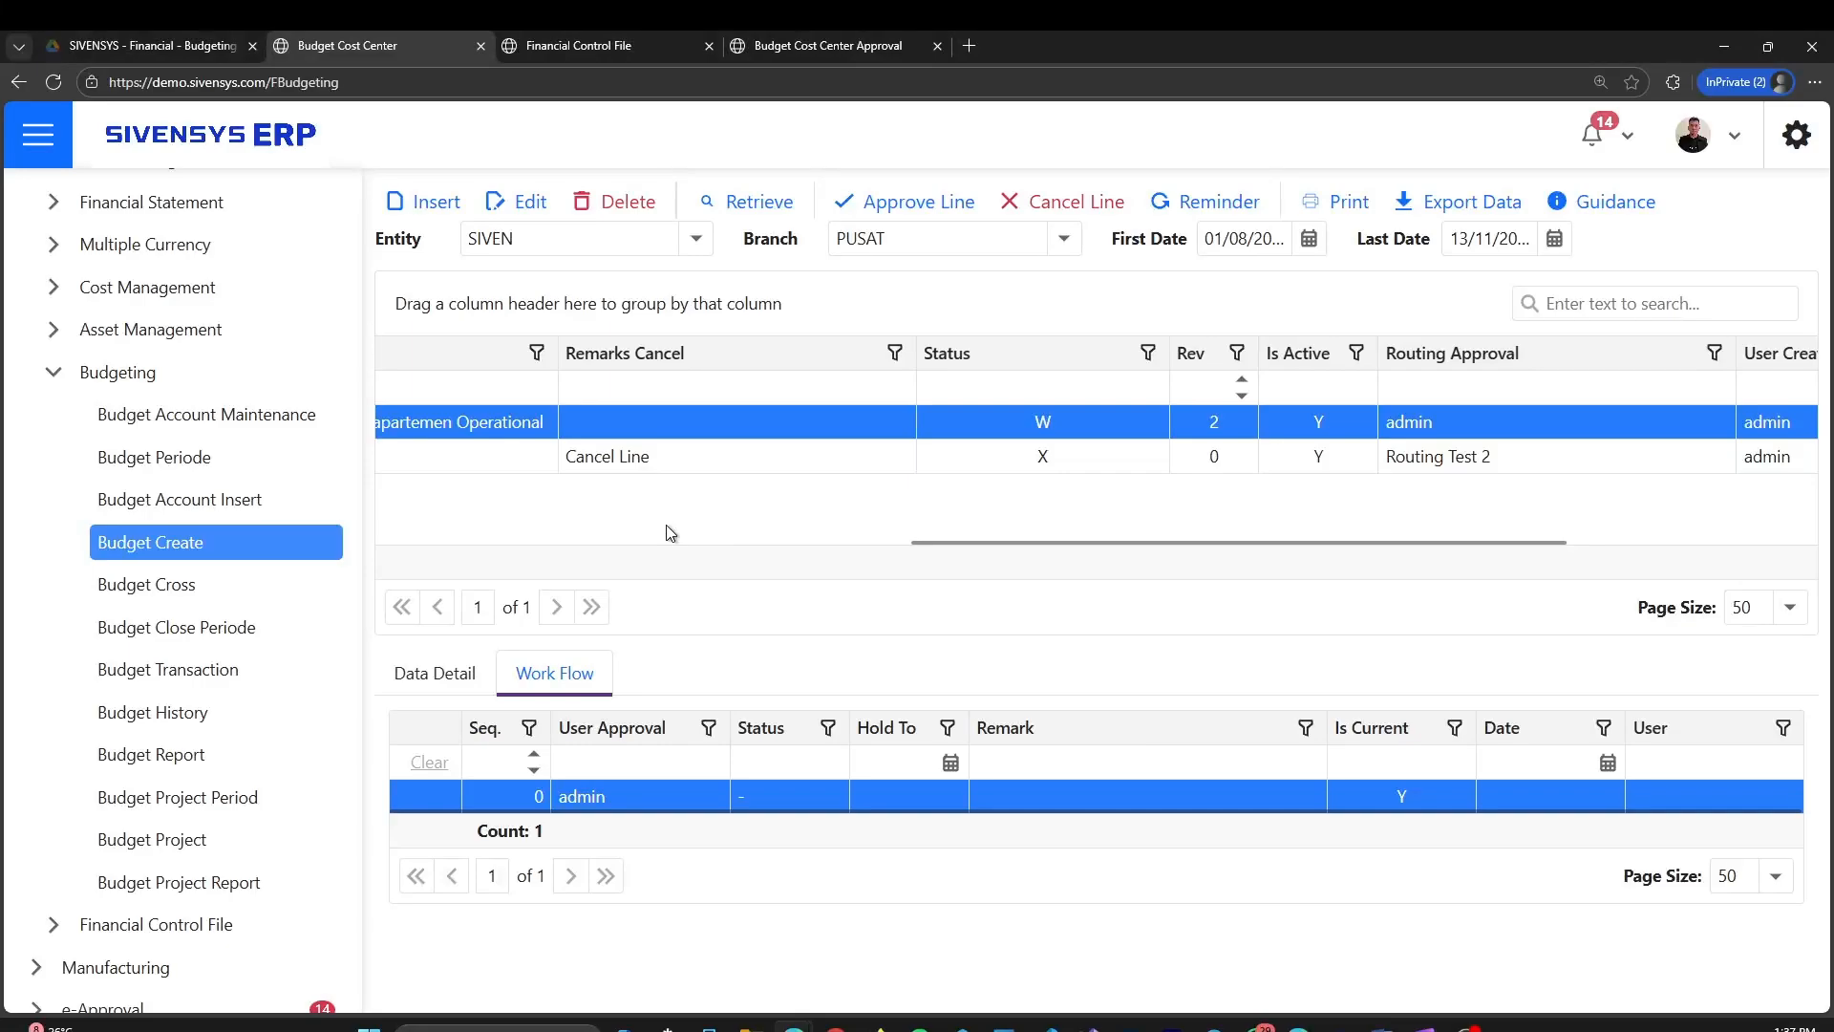
# Switch to the Budget Approval page and retrieve the outstanding budgets for entity SIVEN
pyautogui.click(860, 43)
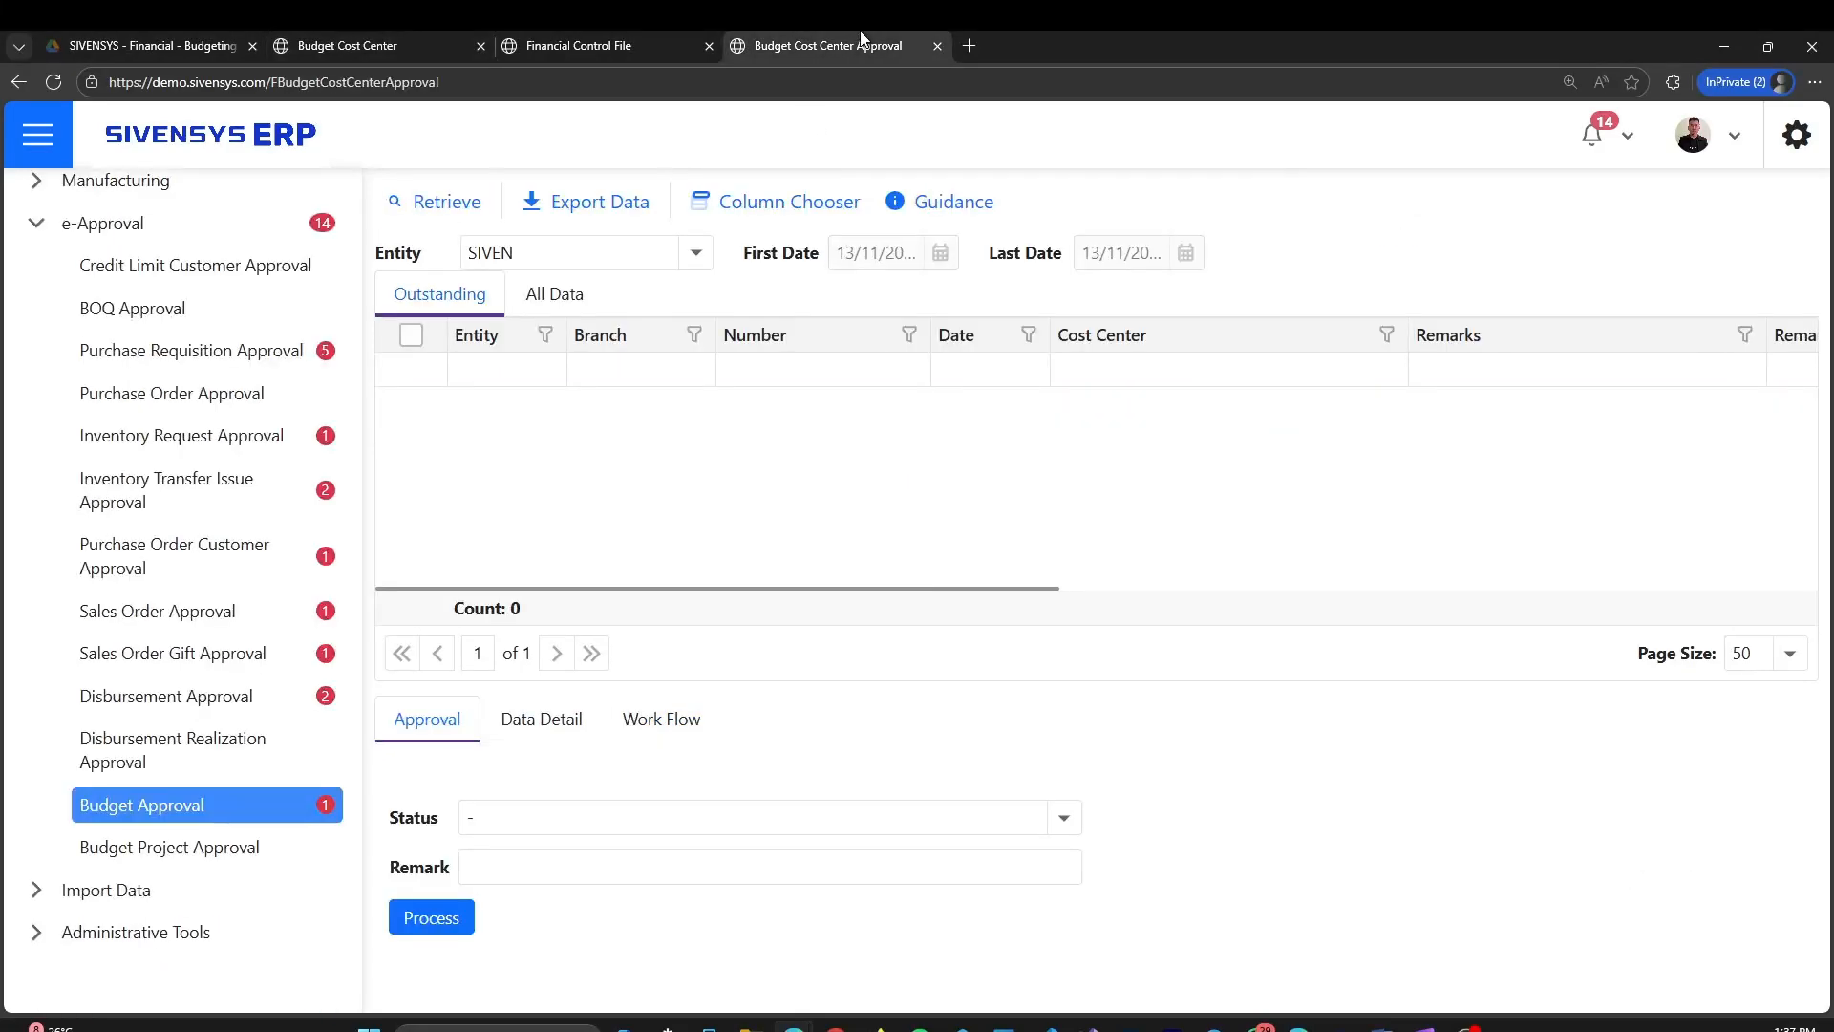
pyautogui.scroll(2, 111, 403)
pyautogui.scroll(-2, 111, 404)
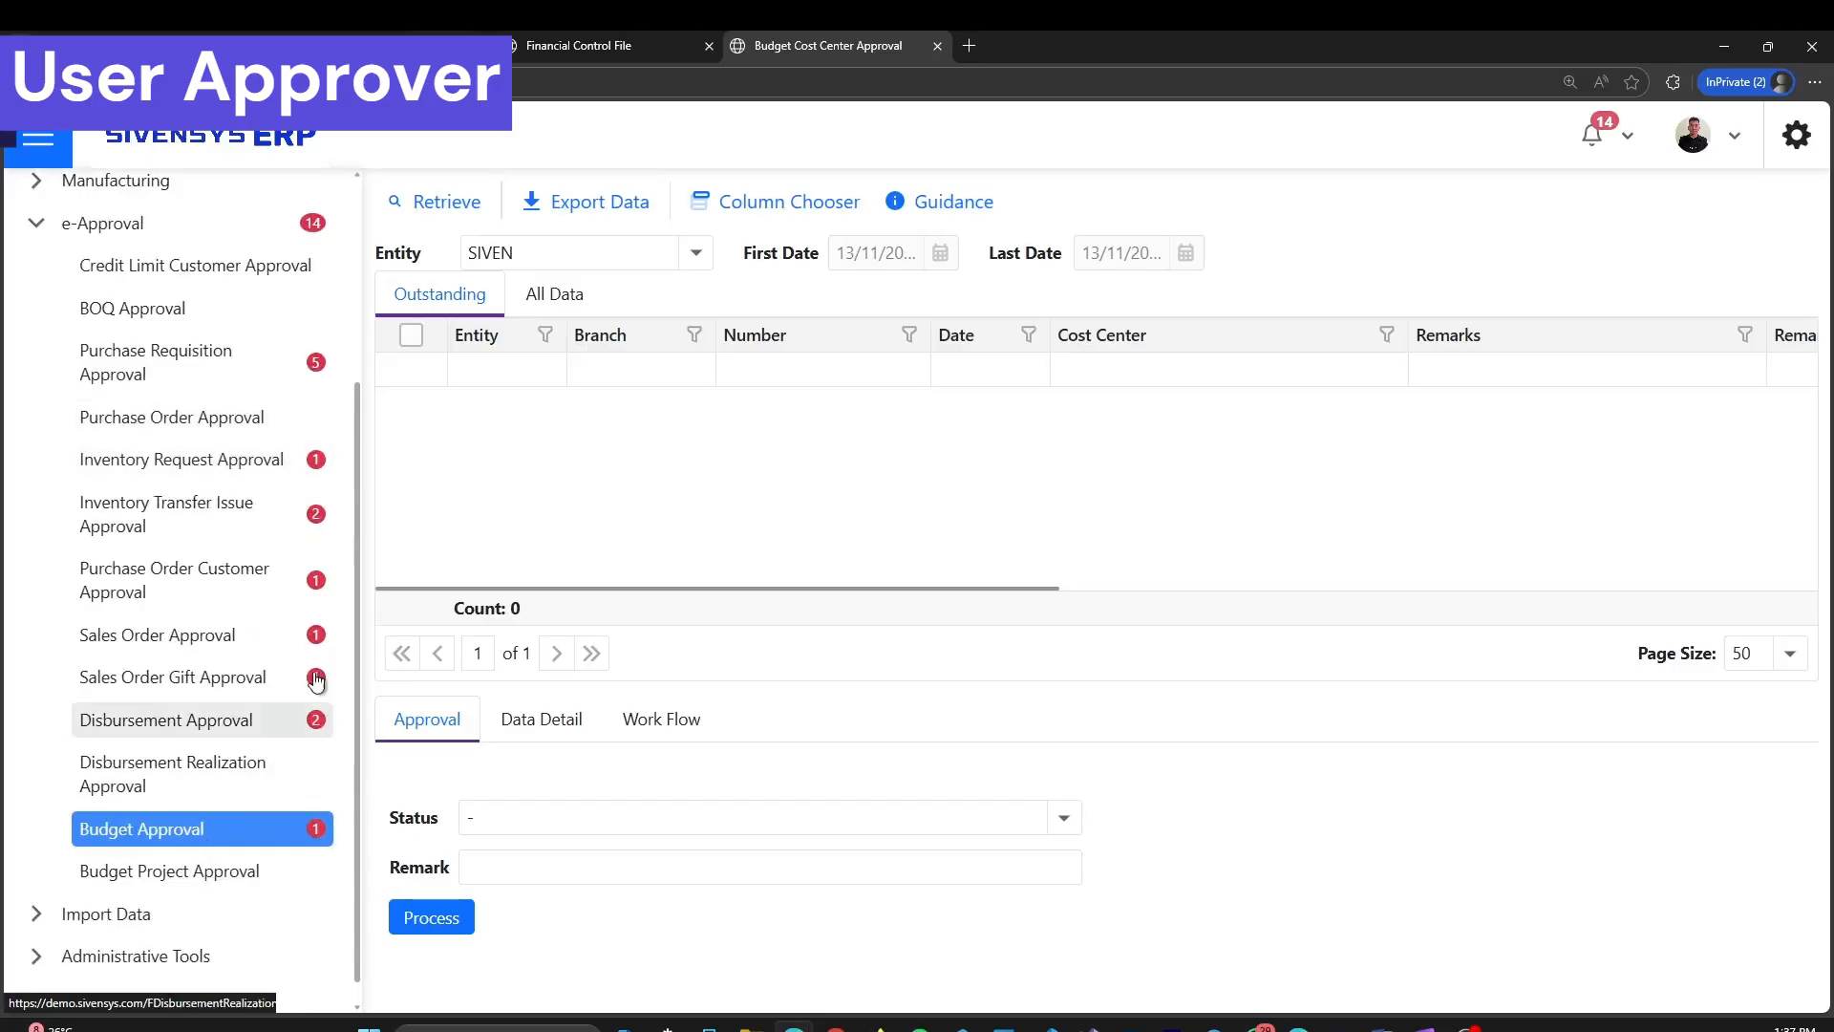
pyautogui.click(438, 200)
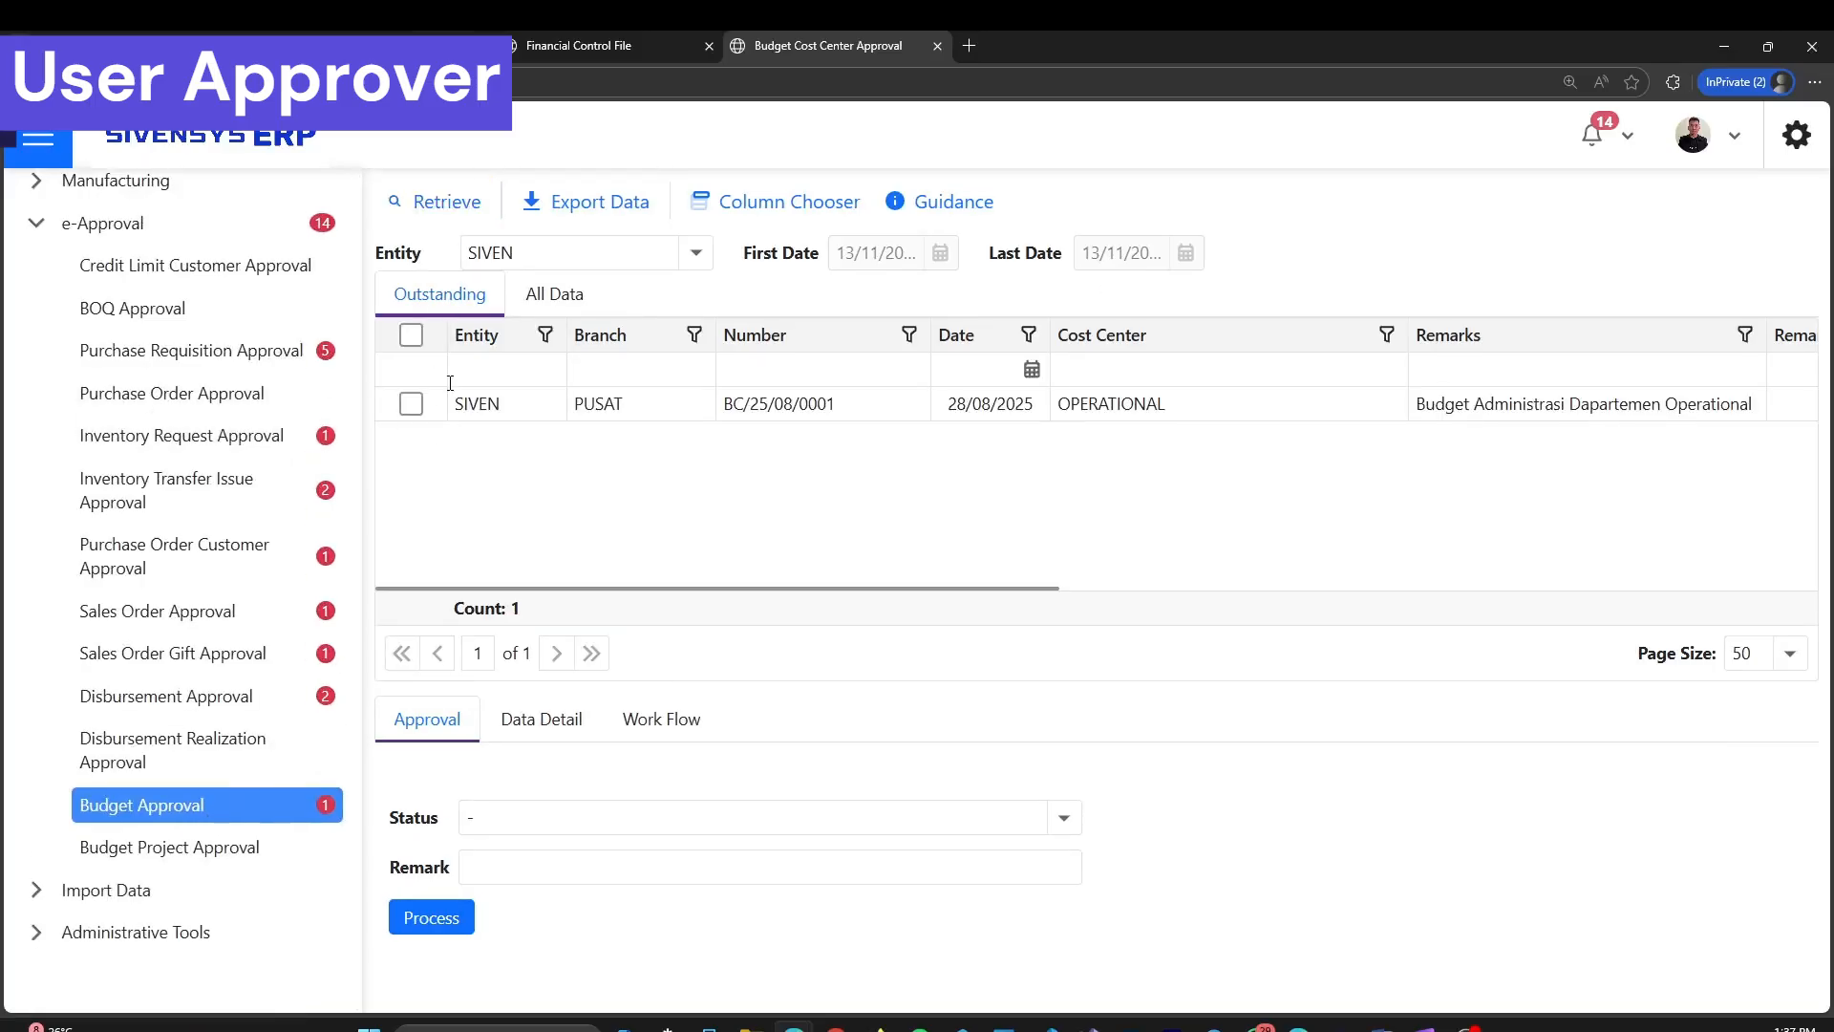
# Select the outstanding OPERATIONAL cost center budget for approval processing
pyautogui.click(417, 409)
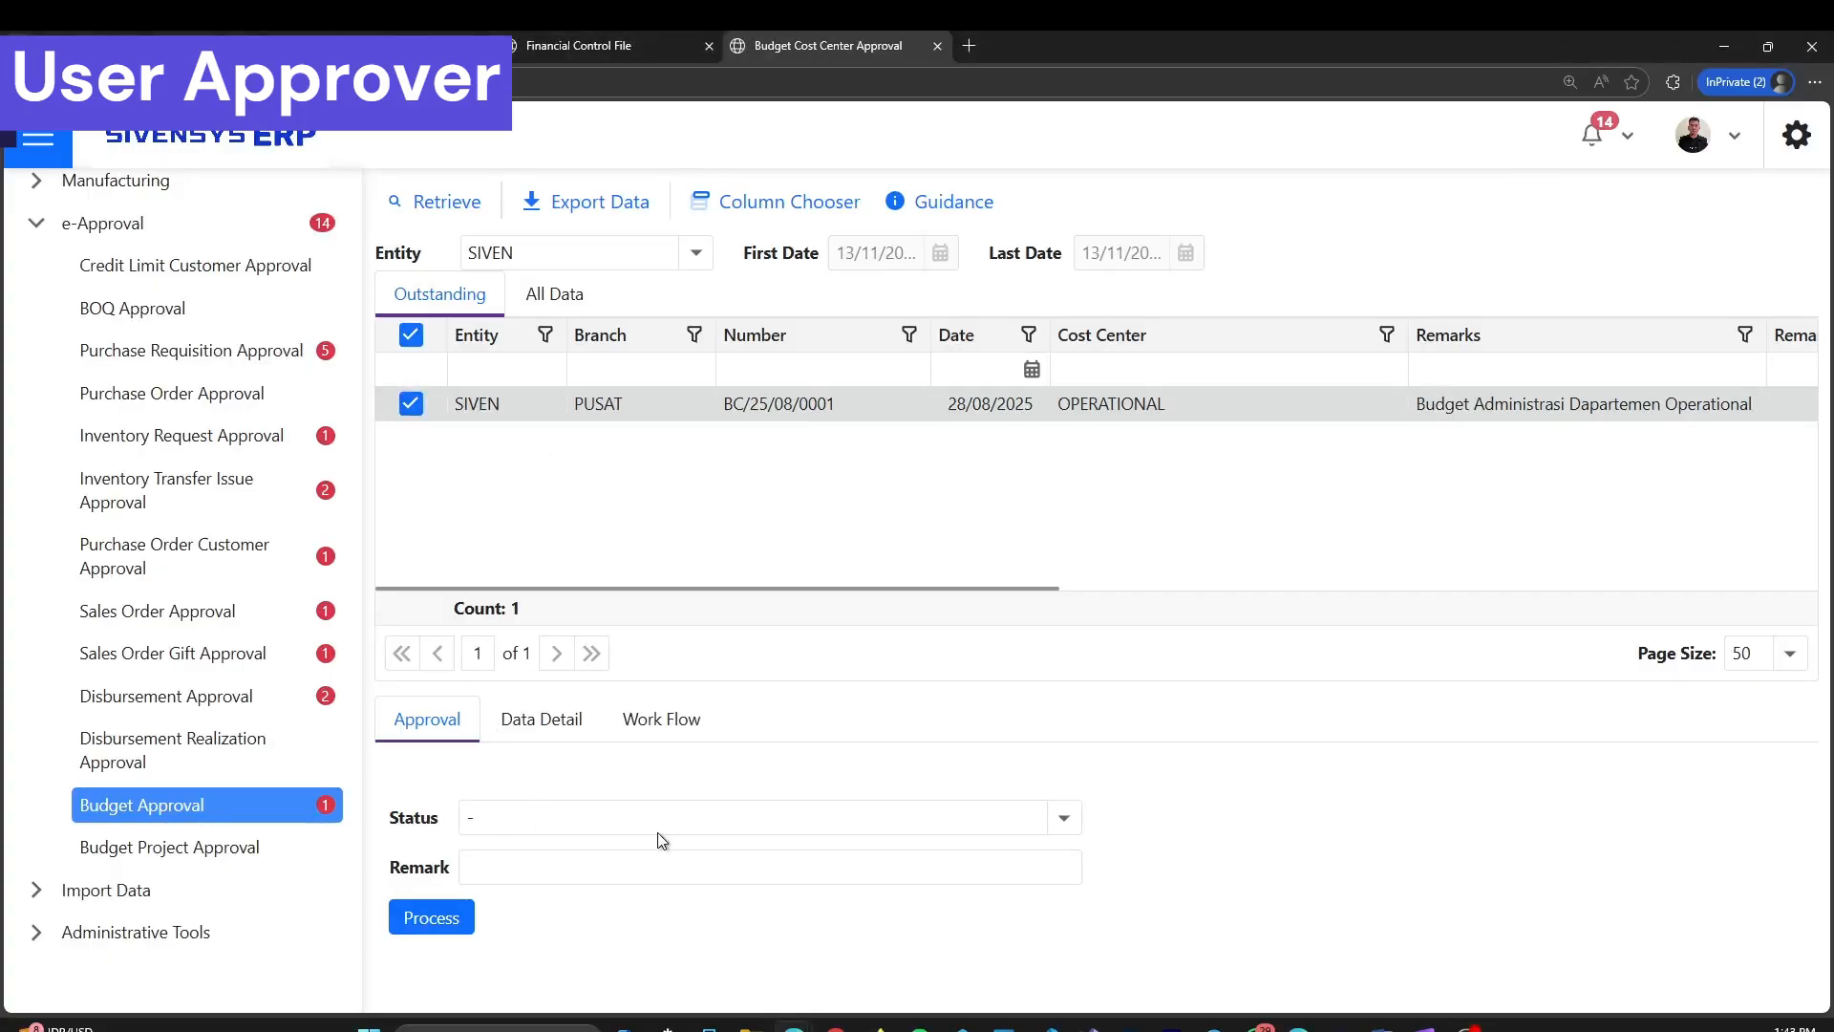
# Try out the alternative approval statuses for the OPERATIONAL budget: Hold with 20 hold days, Cancel, and Rollback
pyautogui.click(1064, 818)
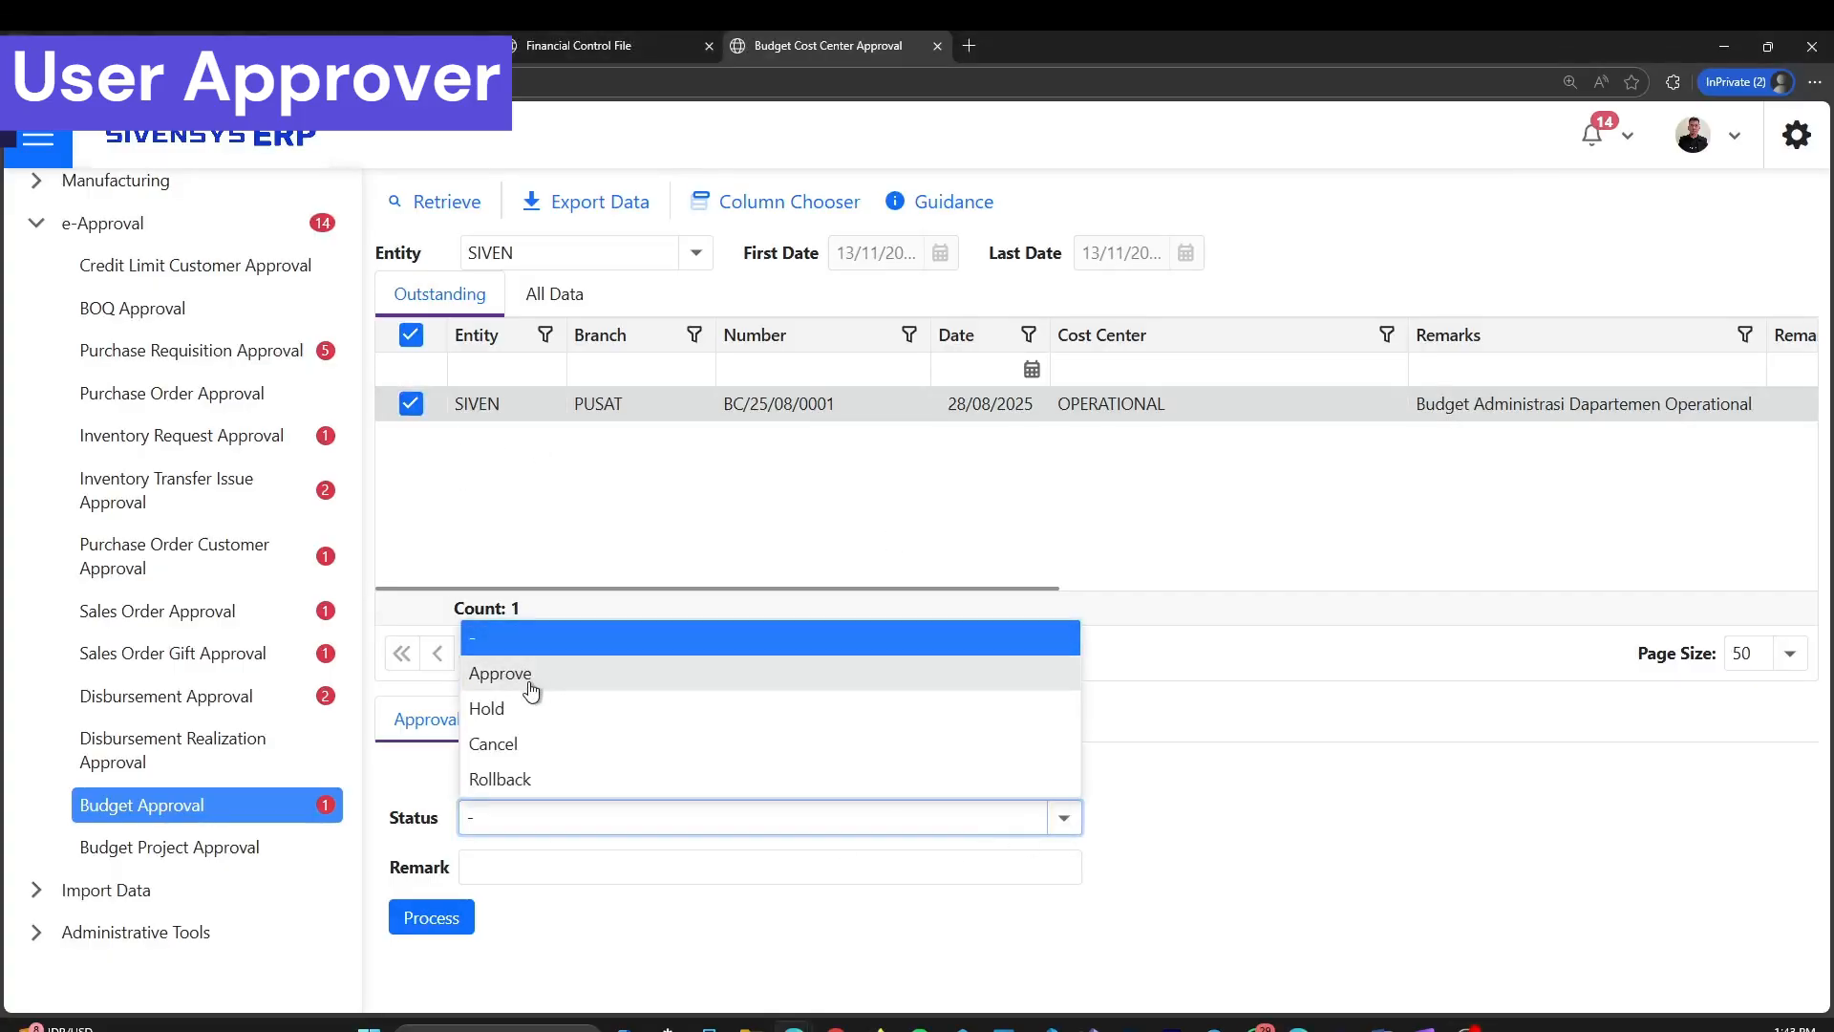
pyautogui.click(552, 719)
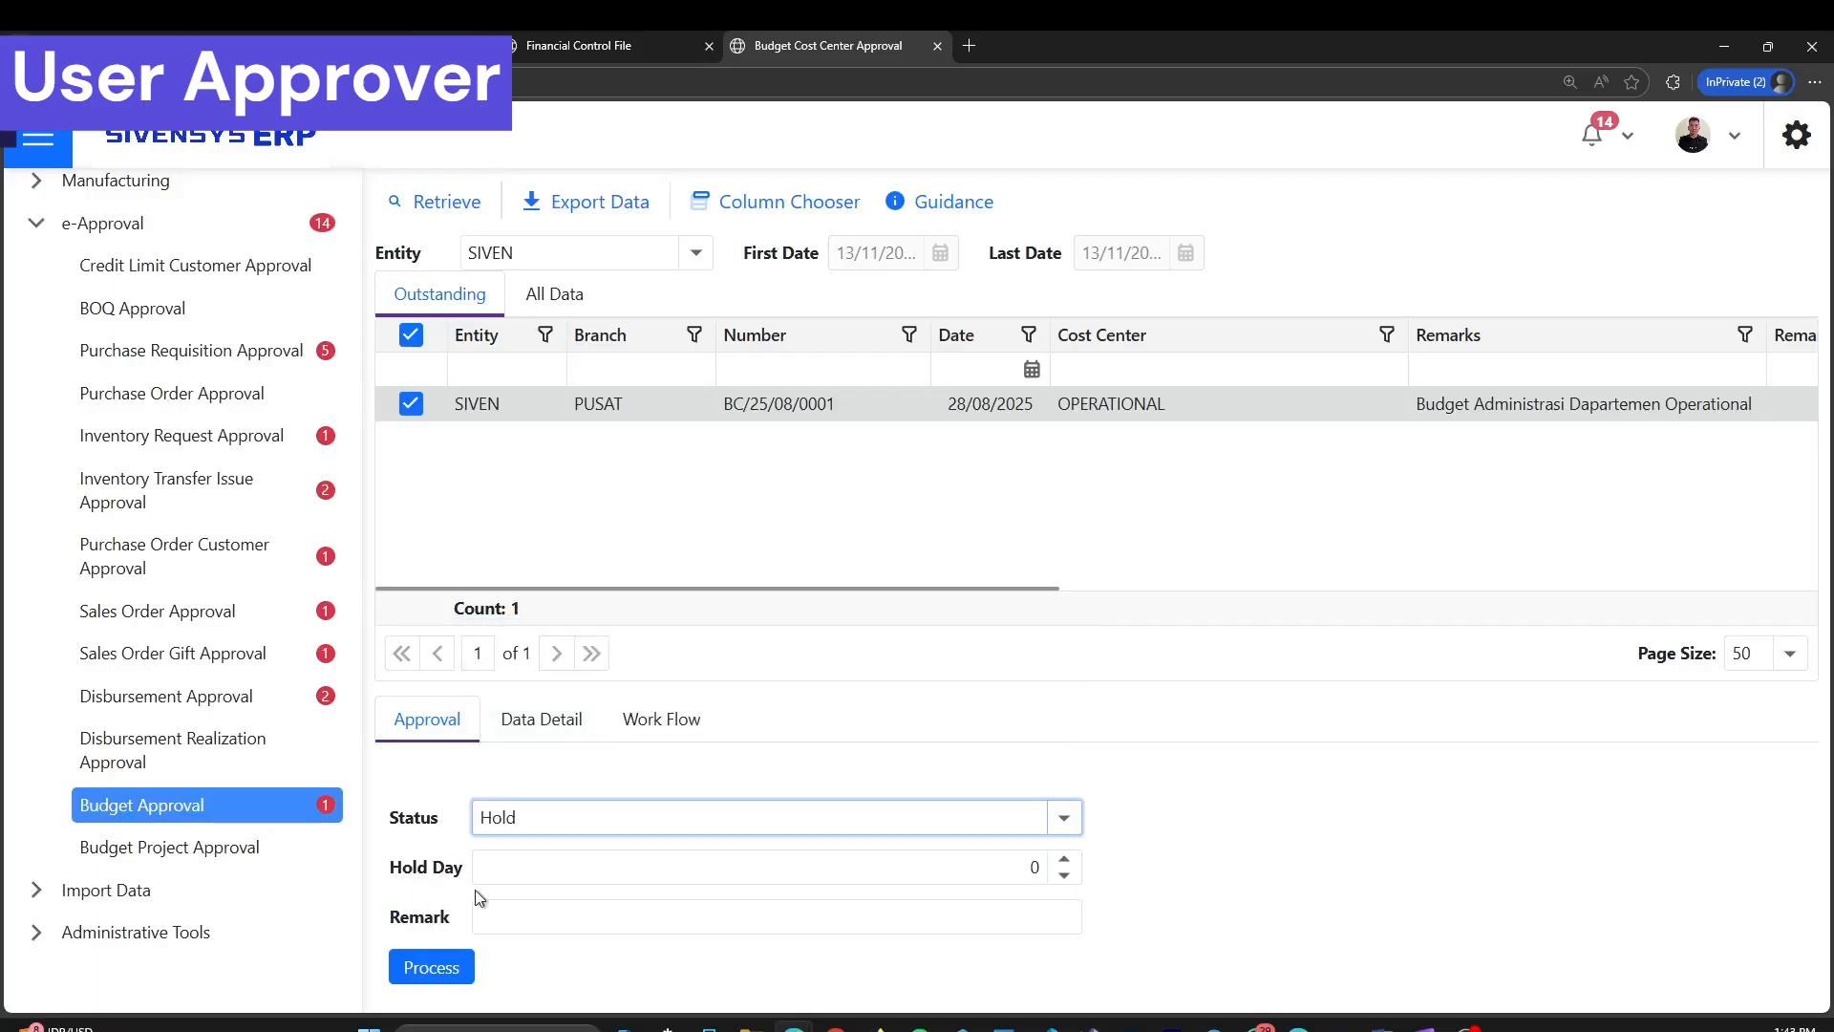
pyautogui.click(1010, 868)
pyautogui.write('2')
pyautogui.click(1062, 819)
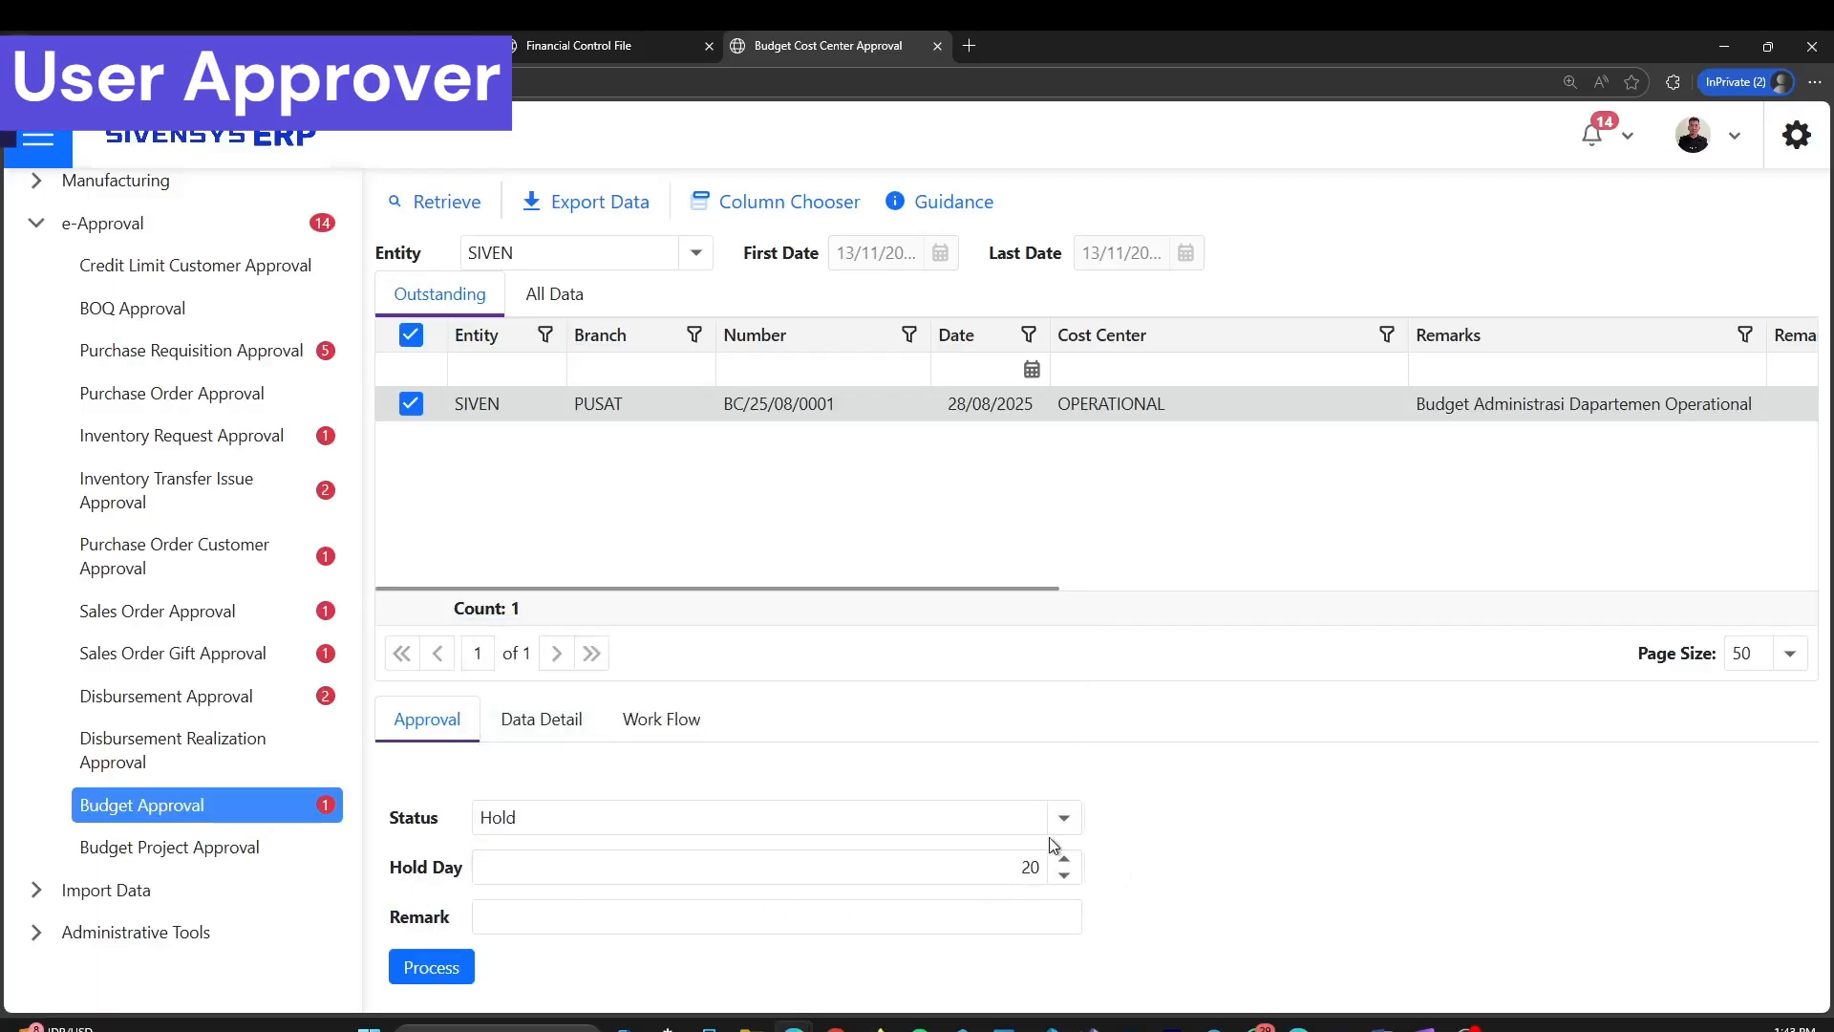
pyautogui.click(851, 762)
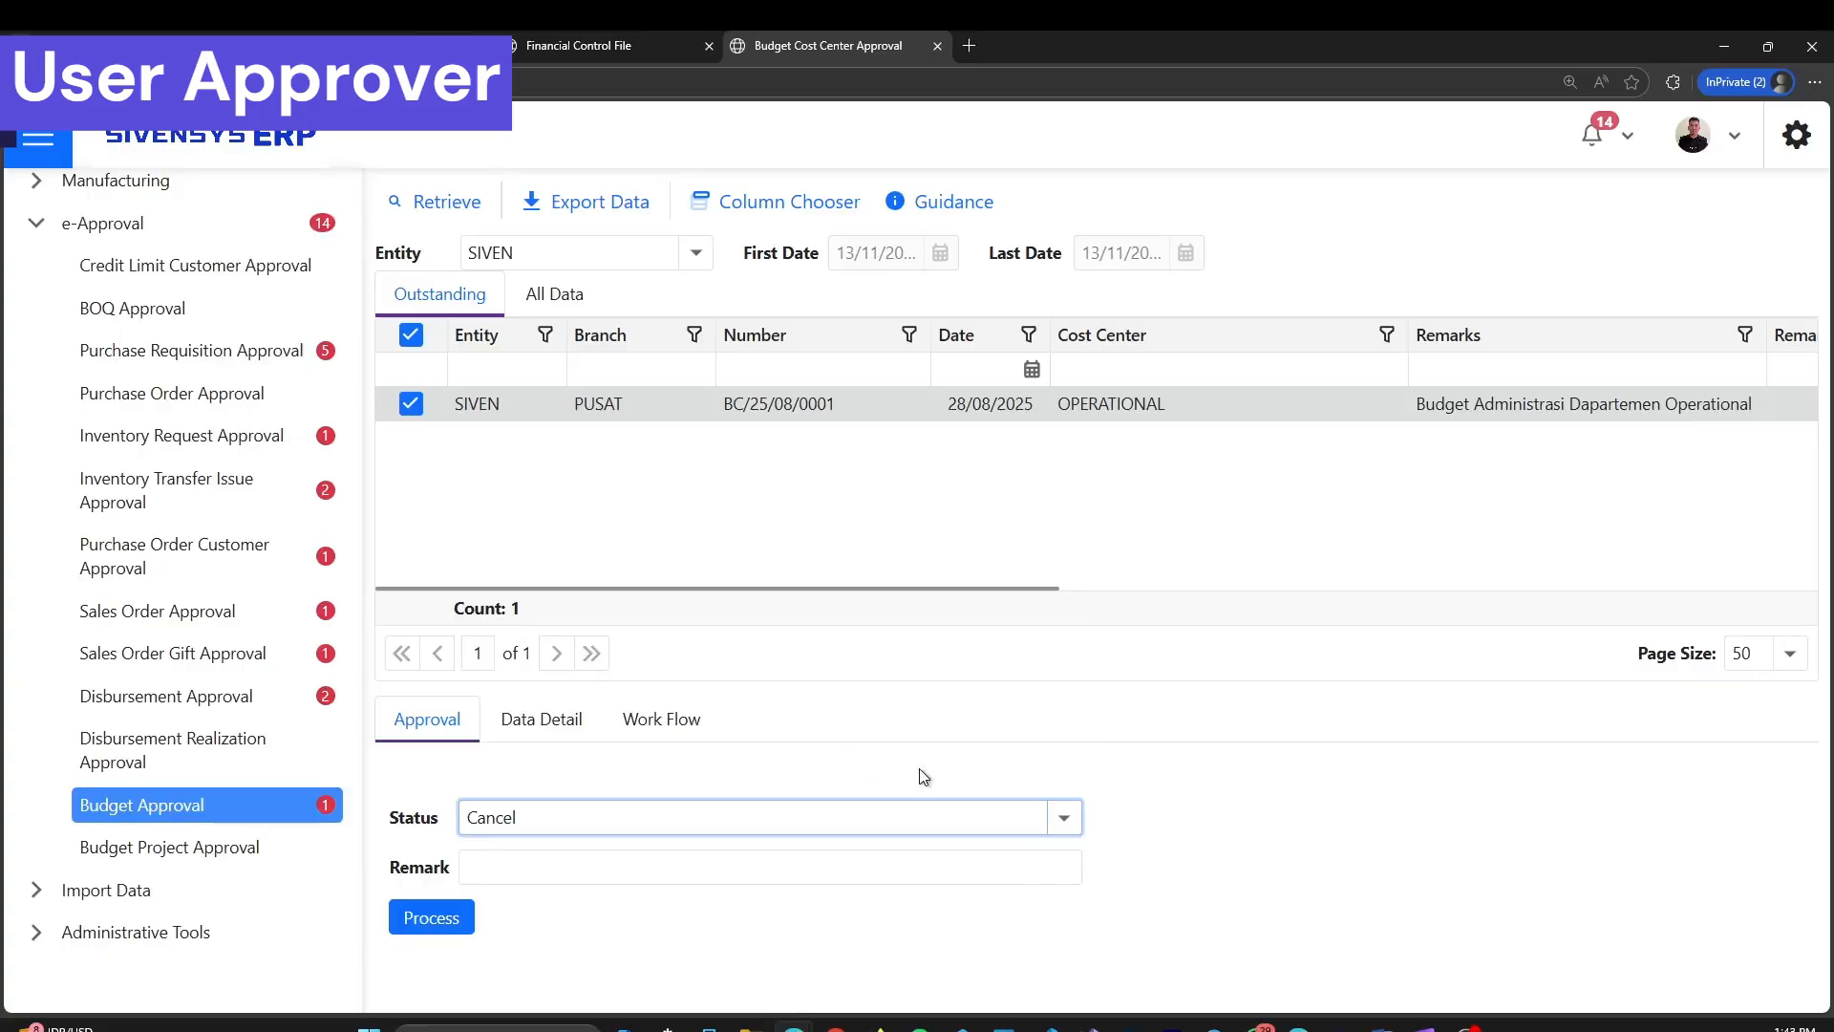
pyautogui.click(1068, 820)
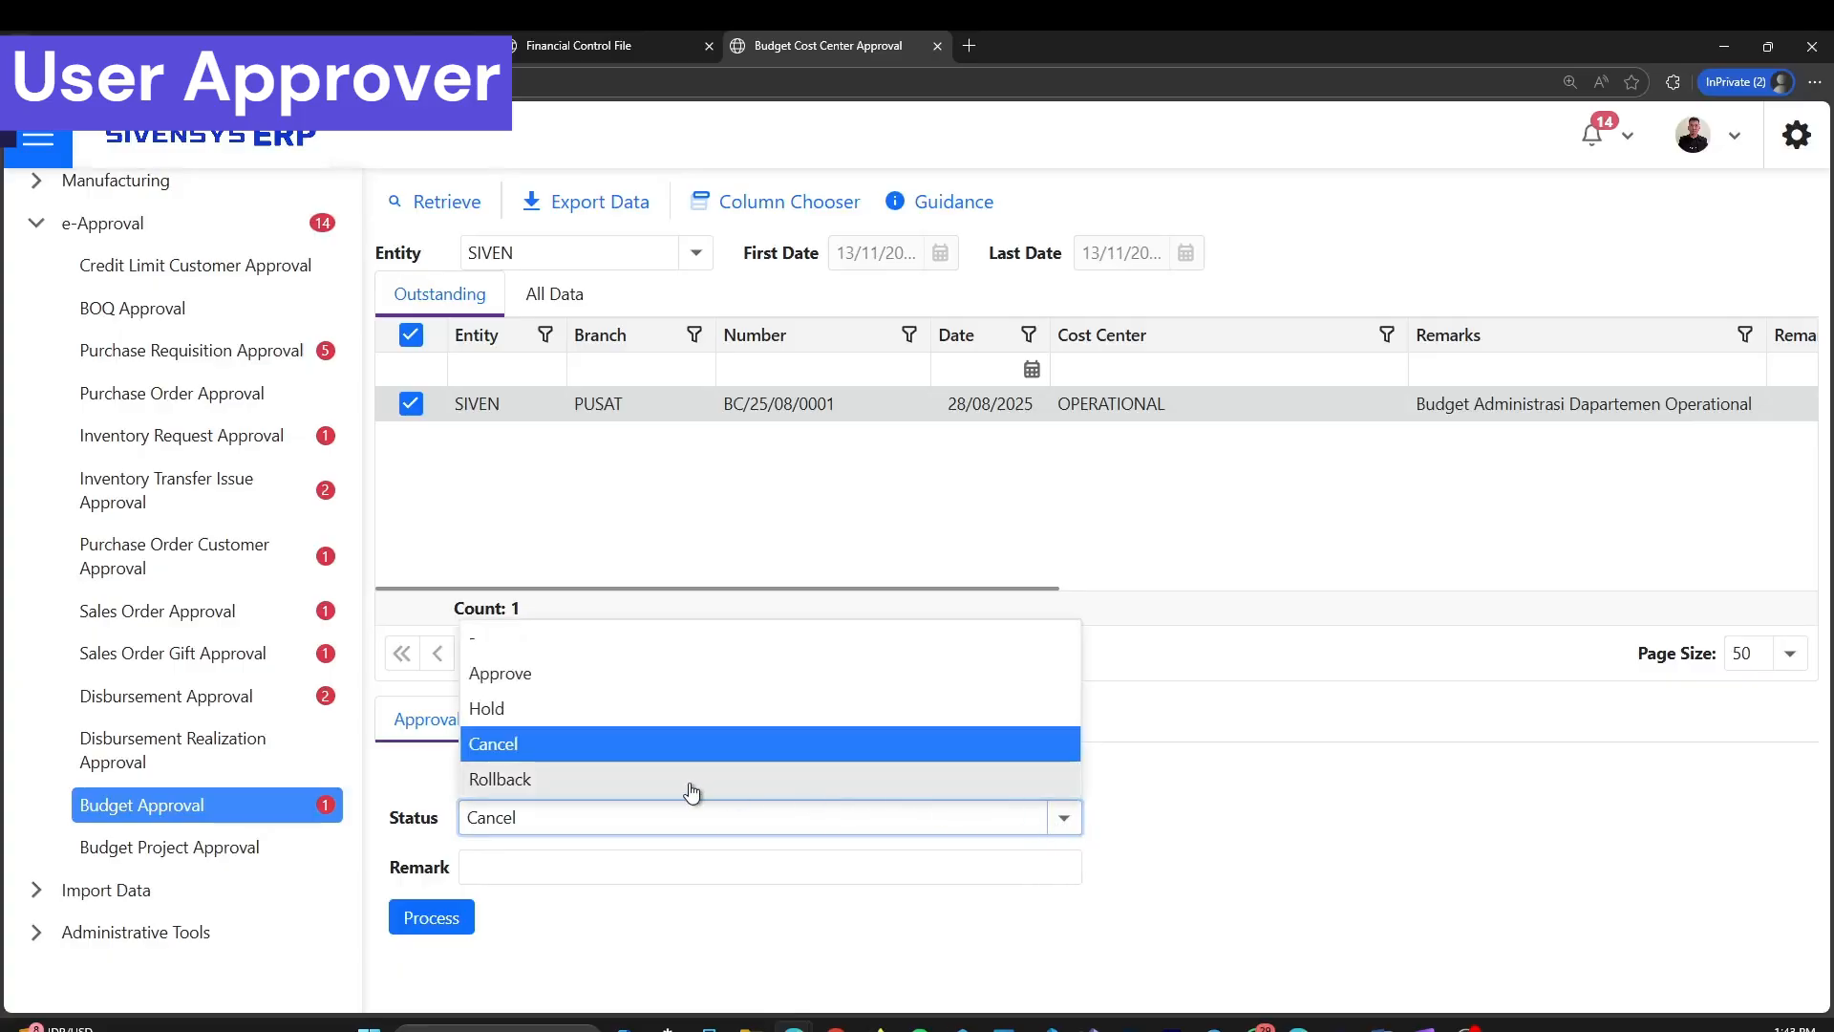
pyautogui.click(718, 789)
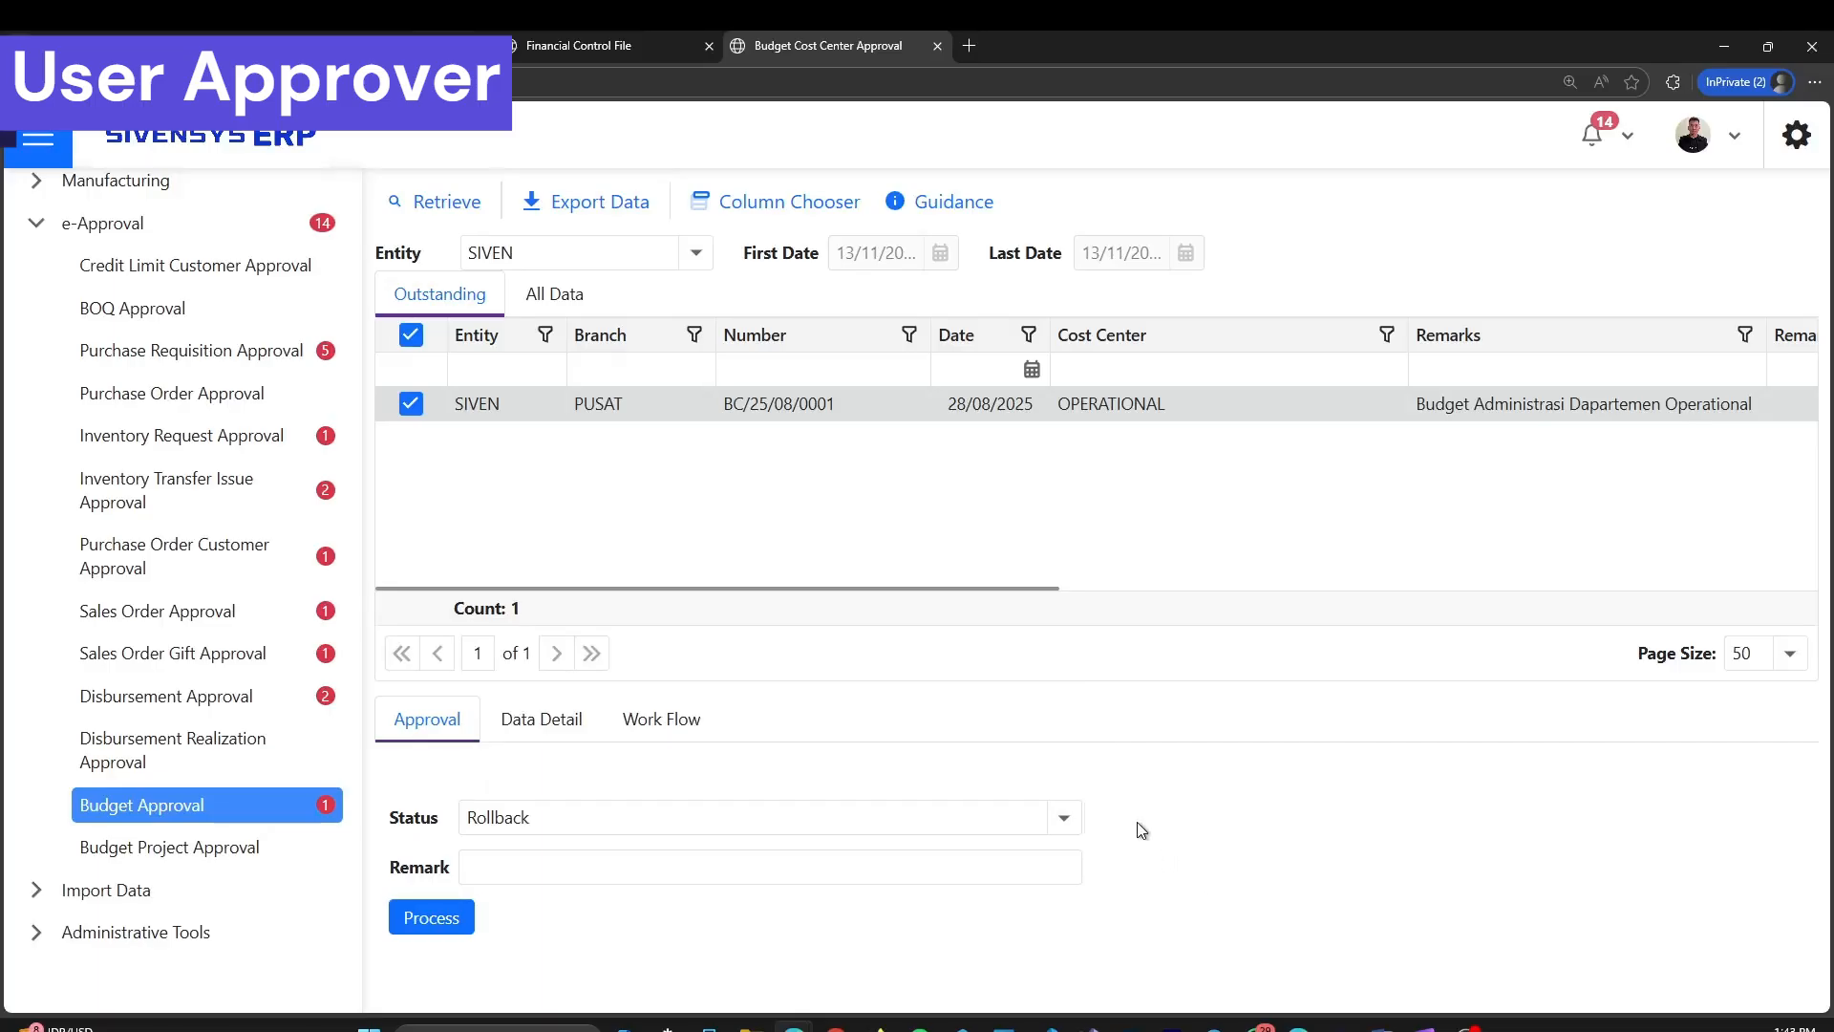
# Set the OPERATIONAL budget's approval status to Approve, process it, and confirm the data update
pyautogui.click(1074, 821)
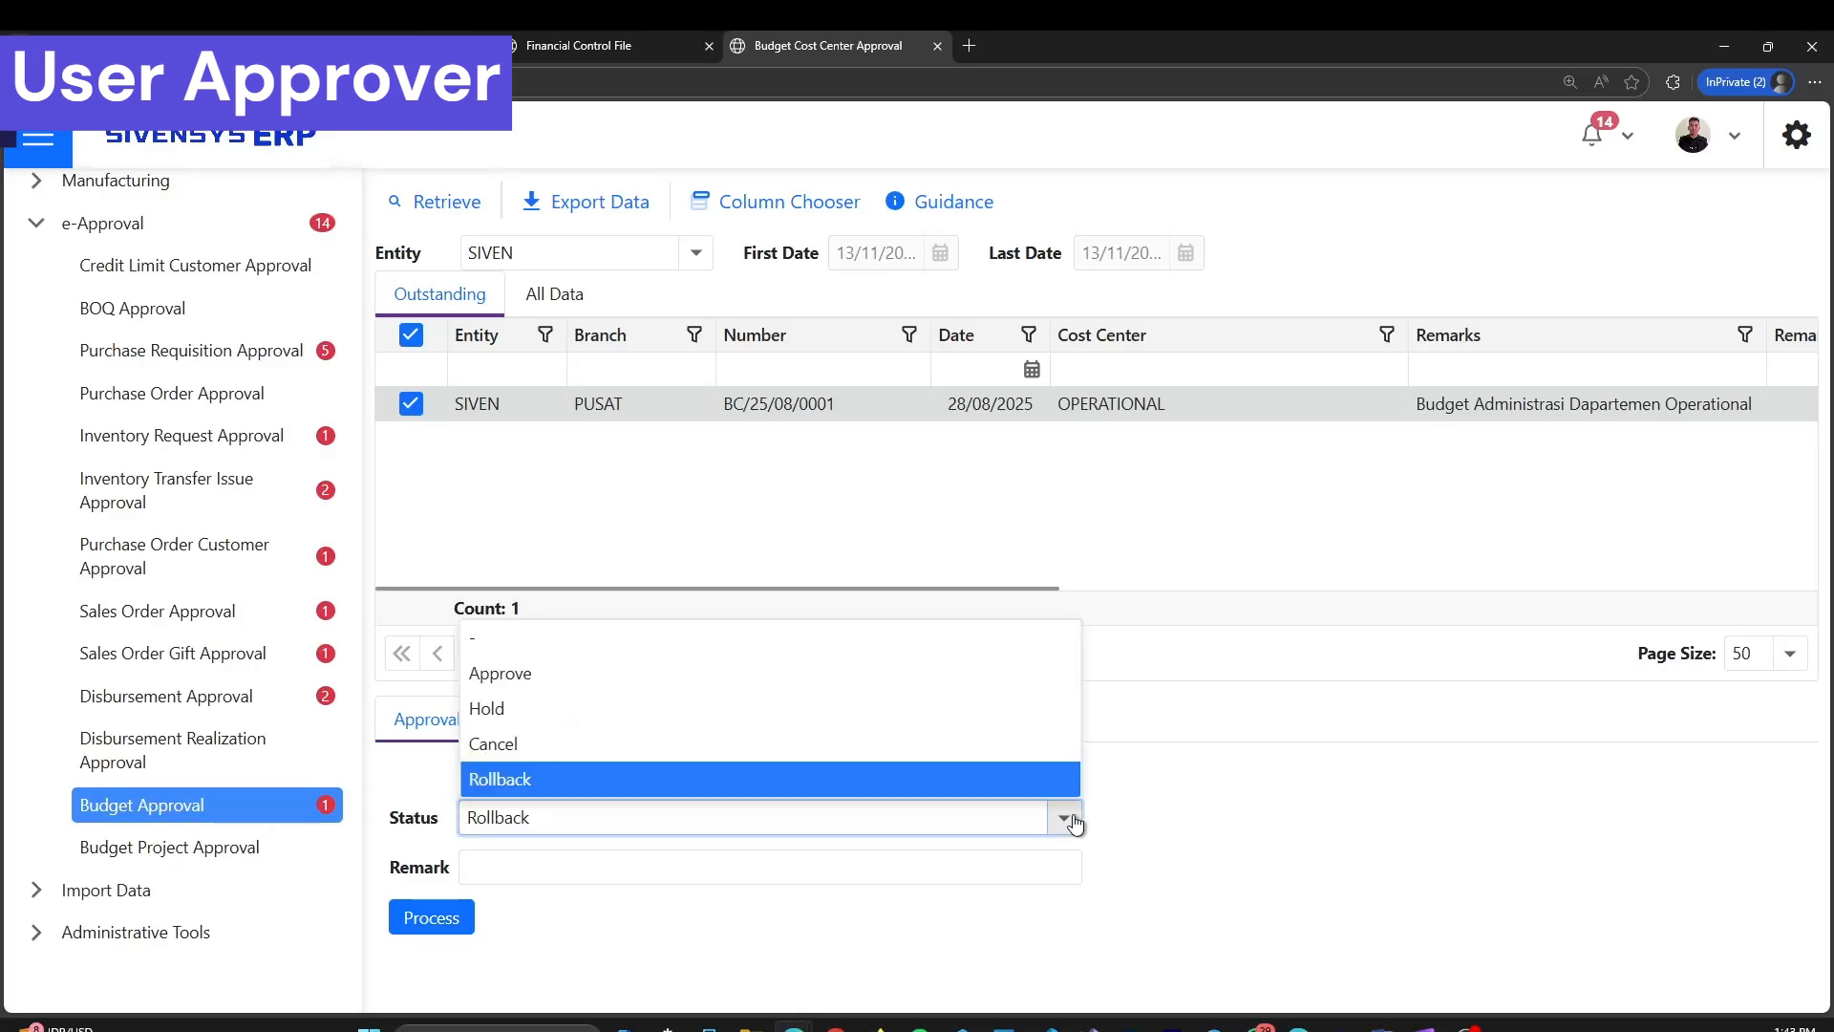
pyautogui.click(1009, 687)
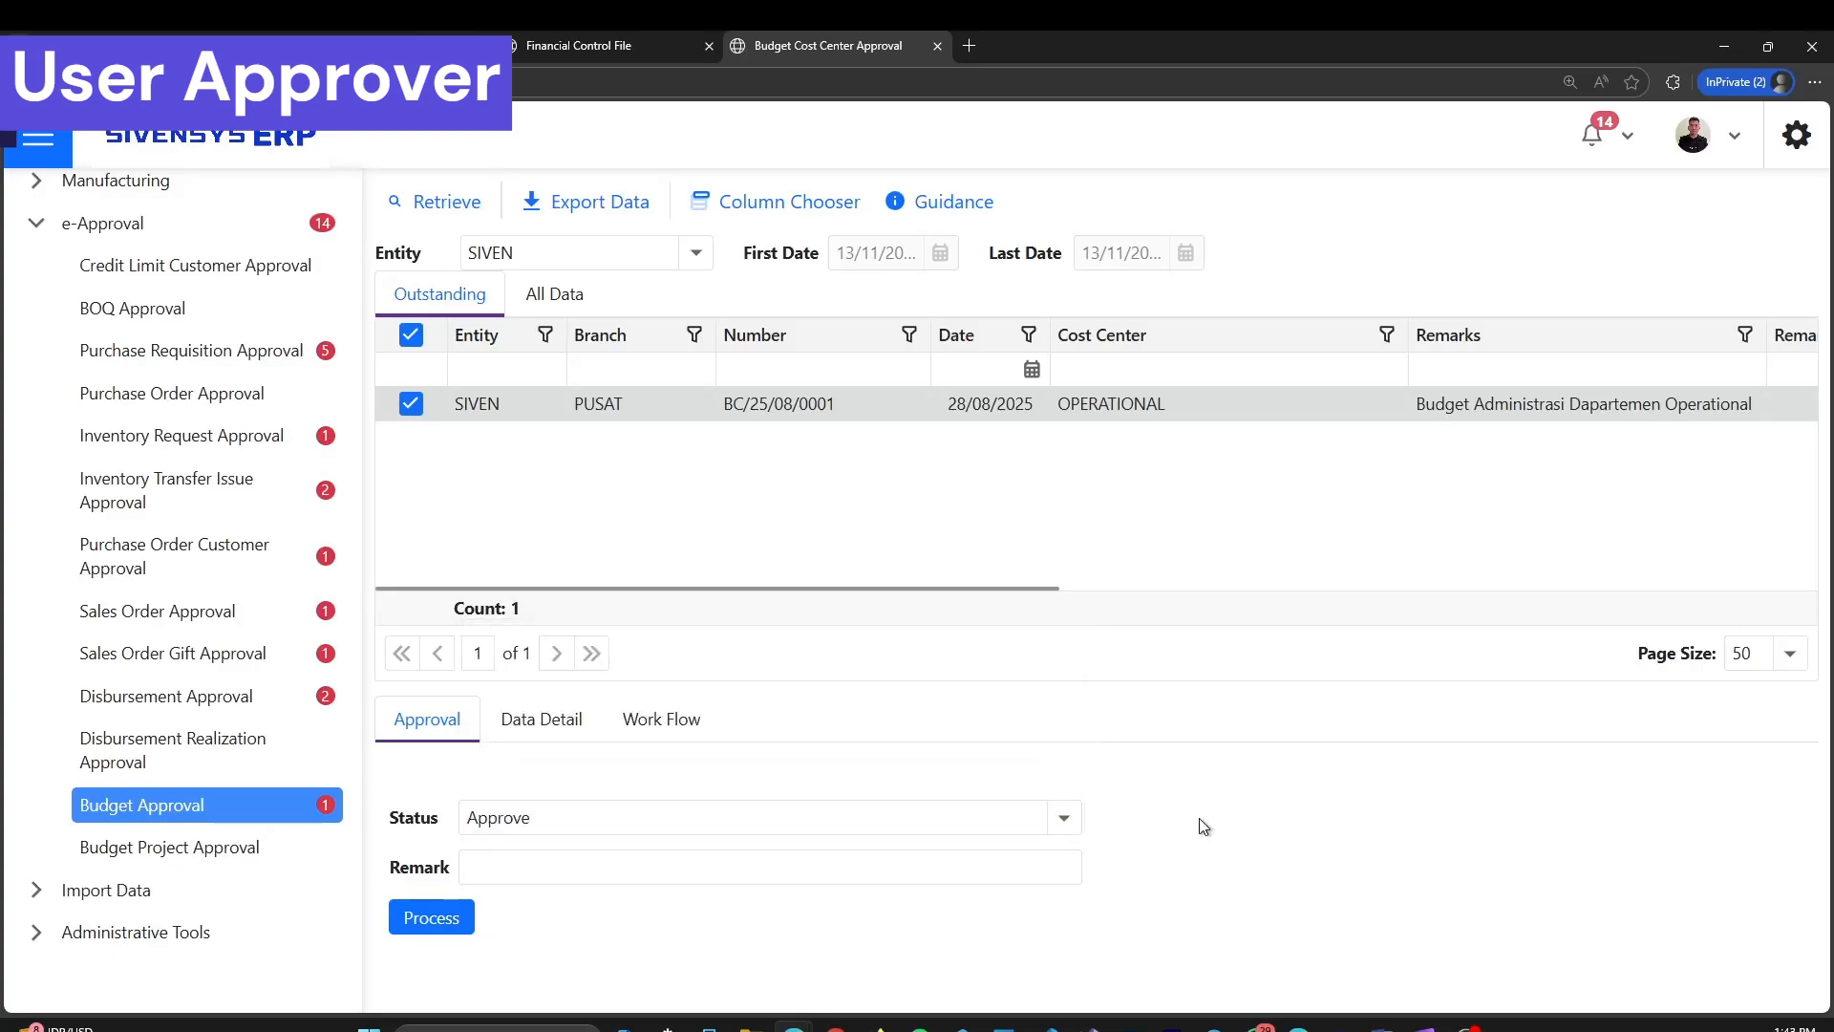
pyautogui.click(446, 924)
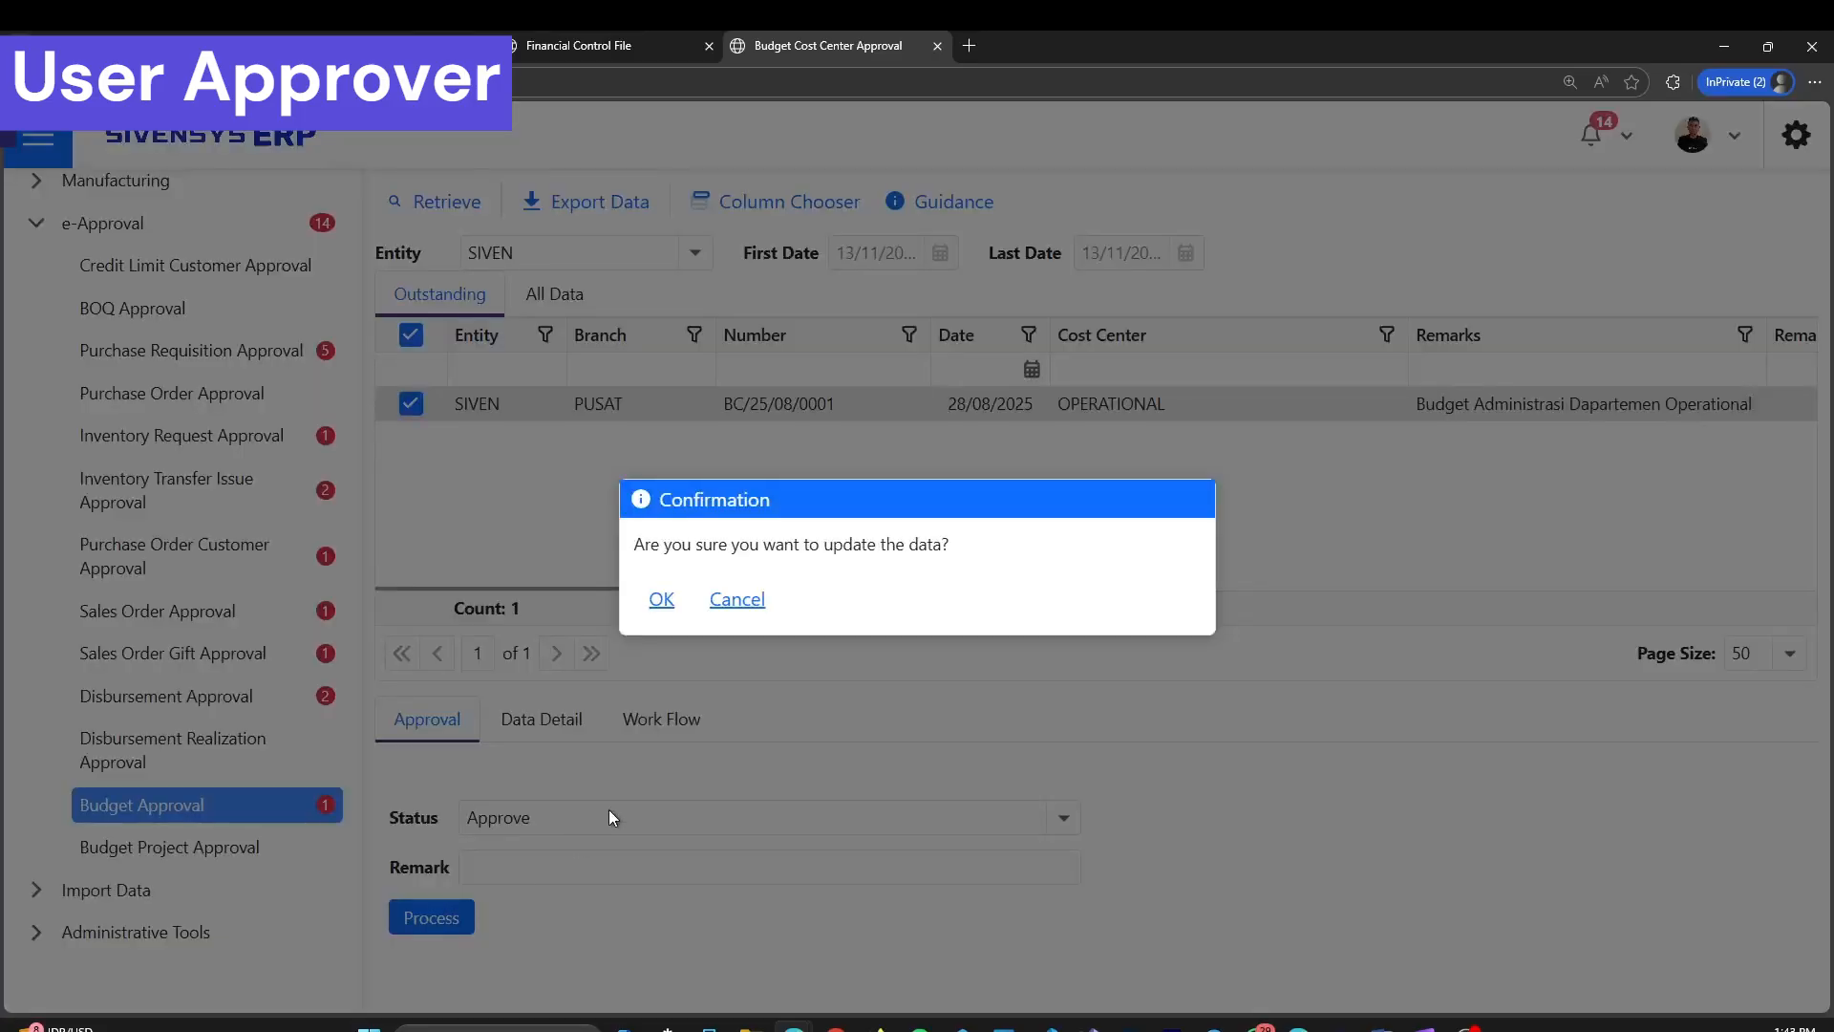
pyautogui.click(669, 611)
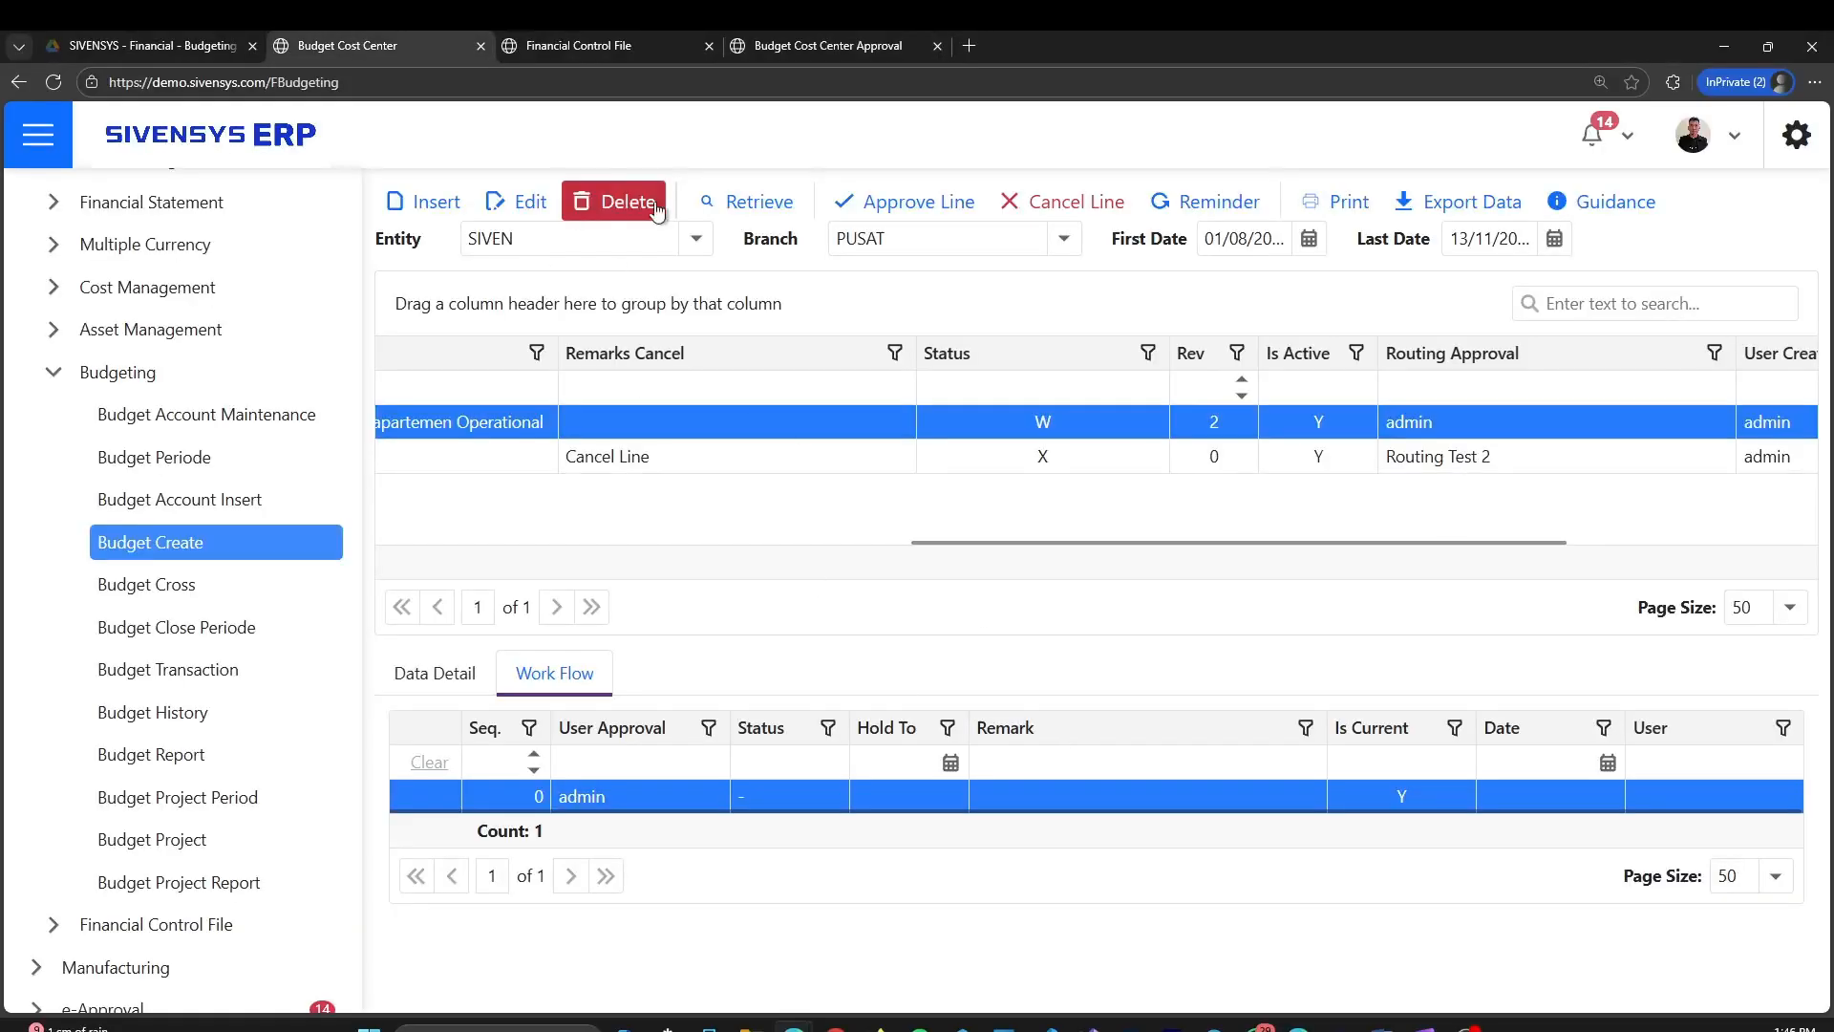
# Return to the Budget Cost Center page and retrieve the budget list again to check the OPERATIONAL budget's status and workflow
pyautogui.click(730, 218)
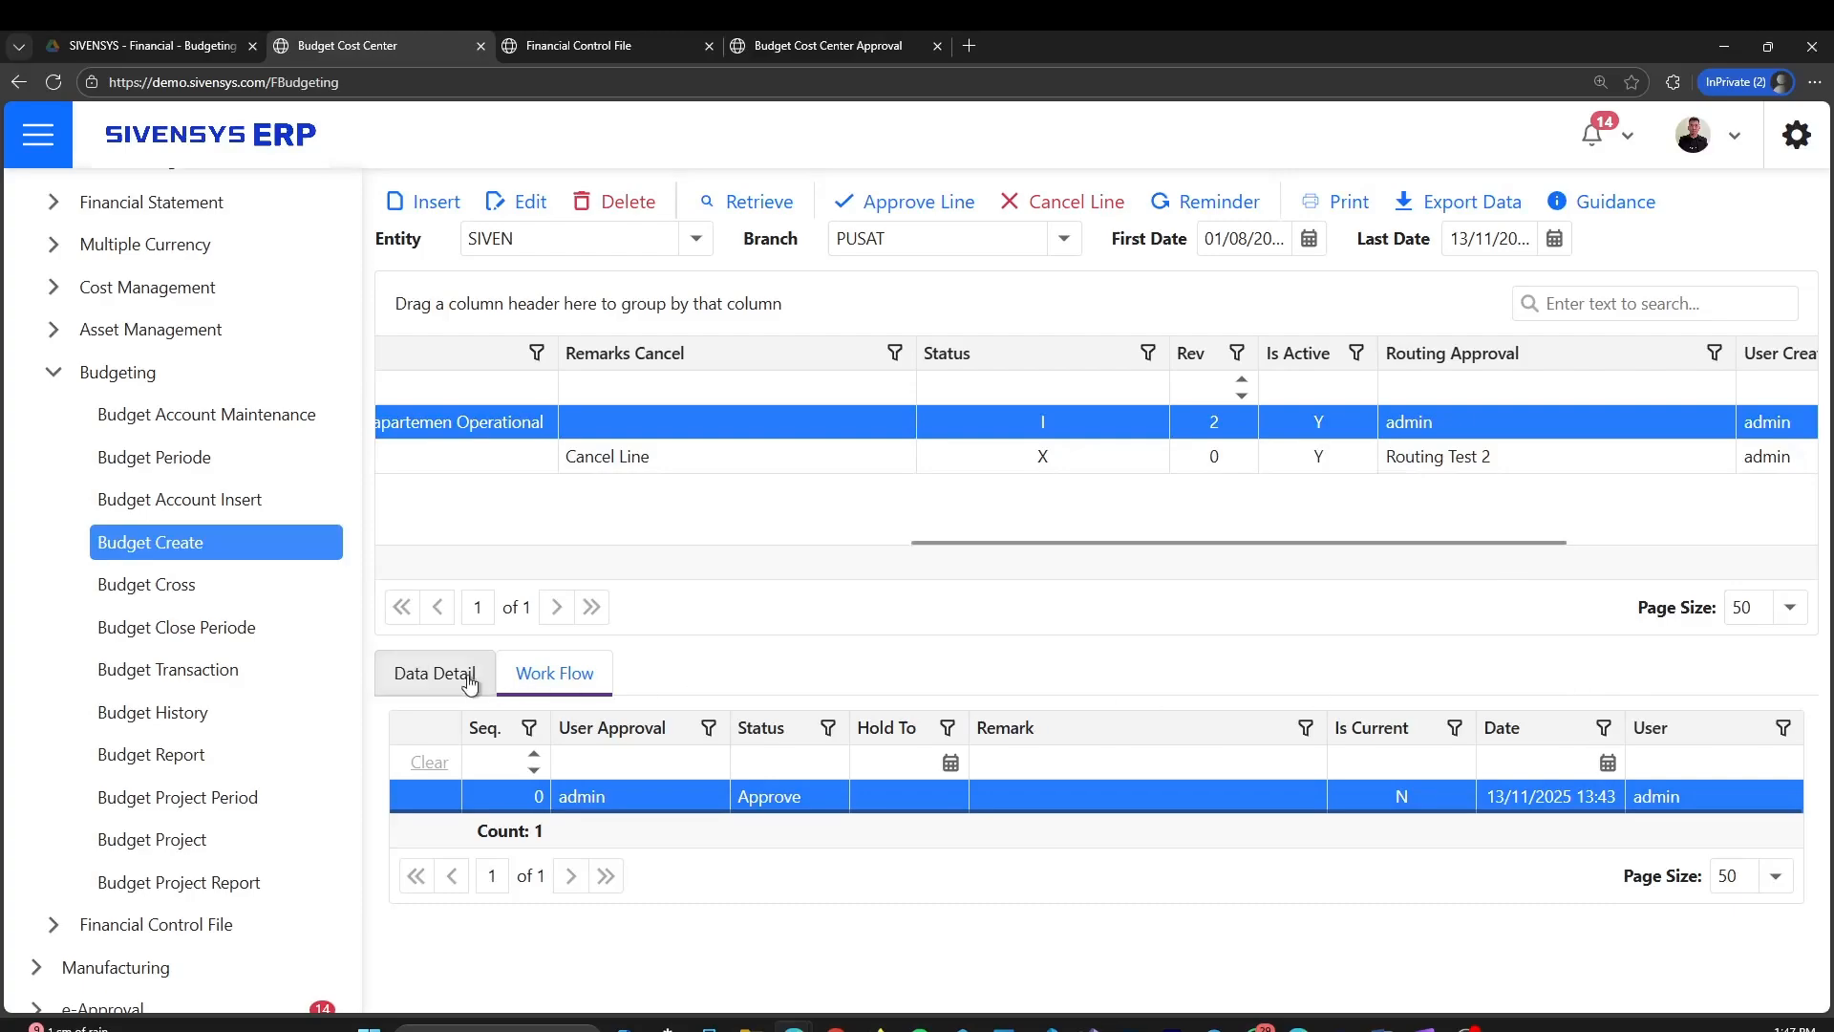
pyautogui.moveTo(1061, 541); pyautogui.dragTo(523, 542)
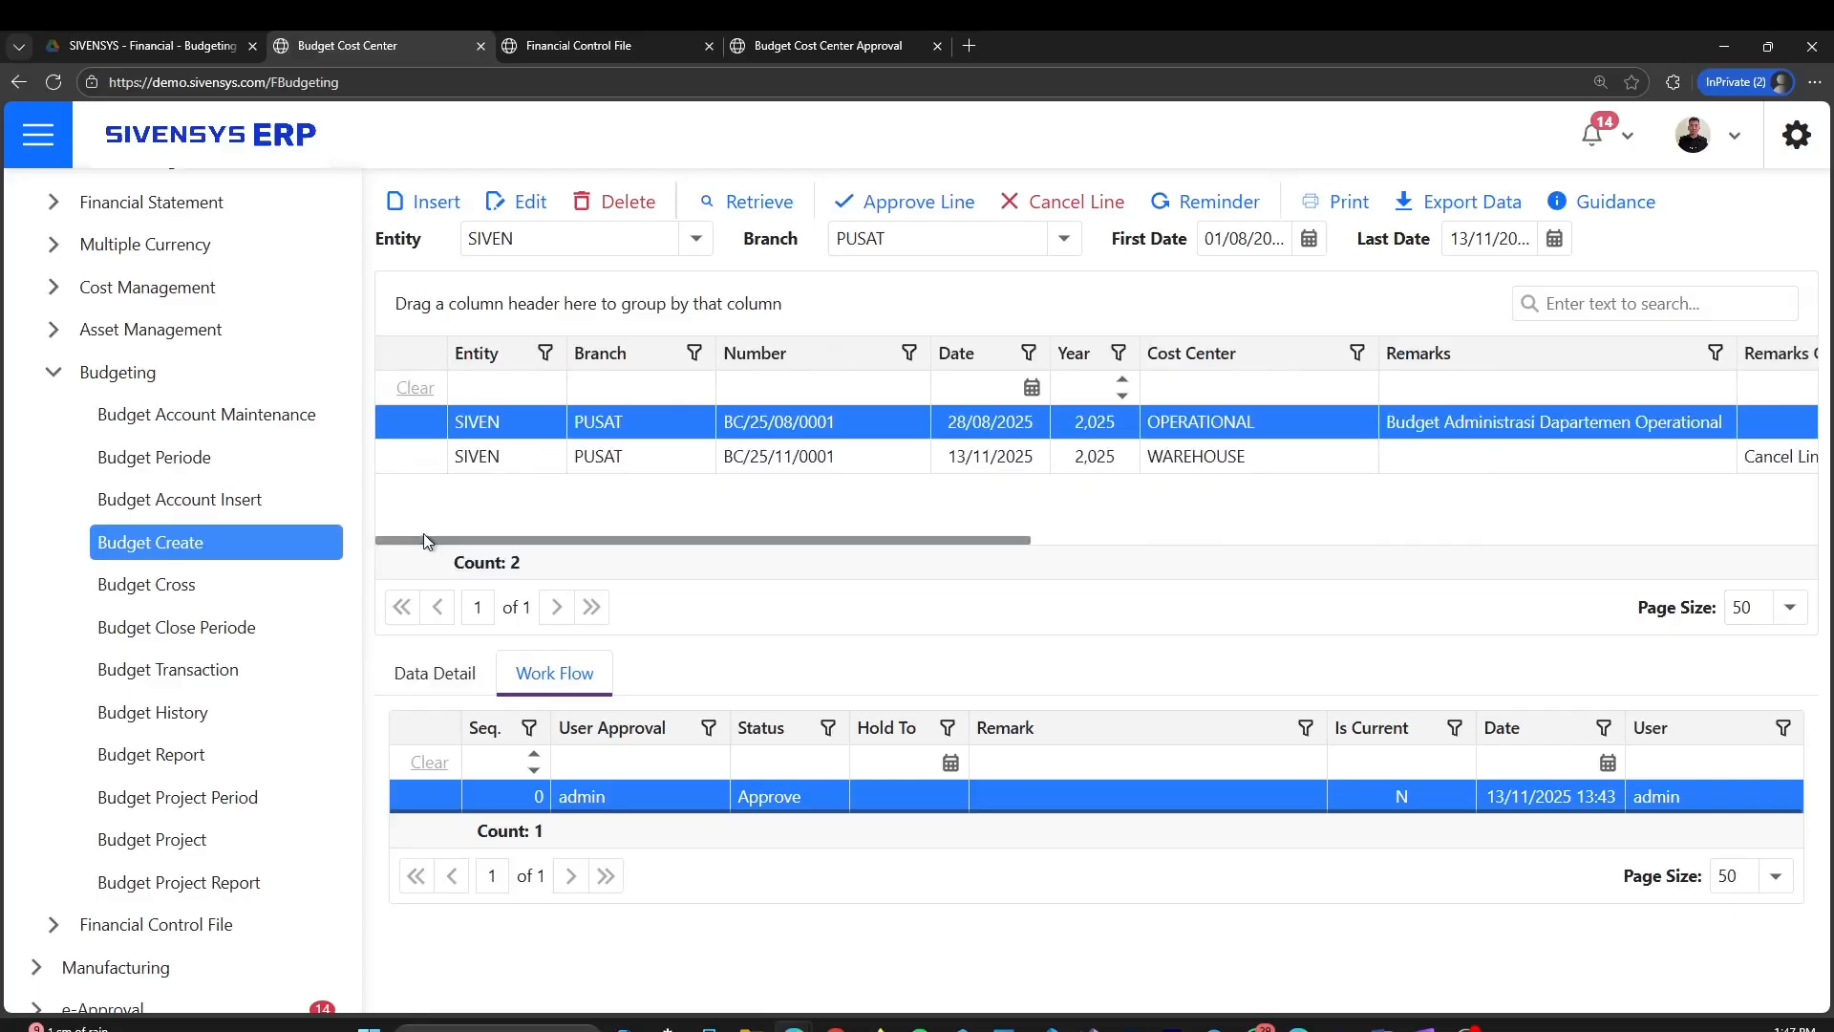